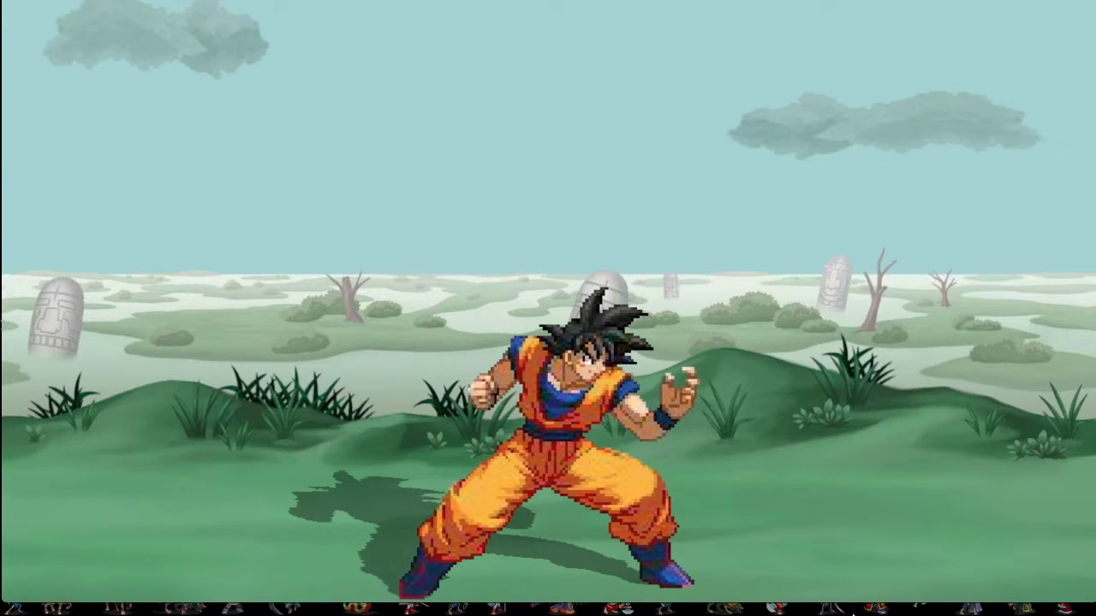
- Play the finished Goku sprite clip in QuickTime Player, starting on Goku standing on the grassy field
{"action": "mouse_move", "coordinate": [790, 590]}
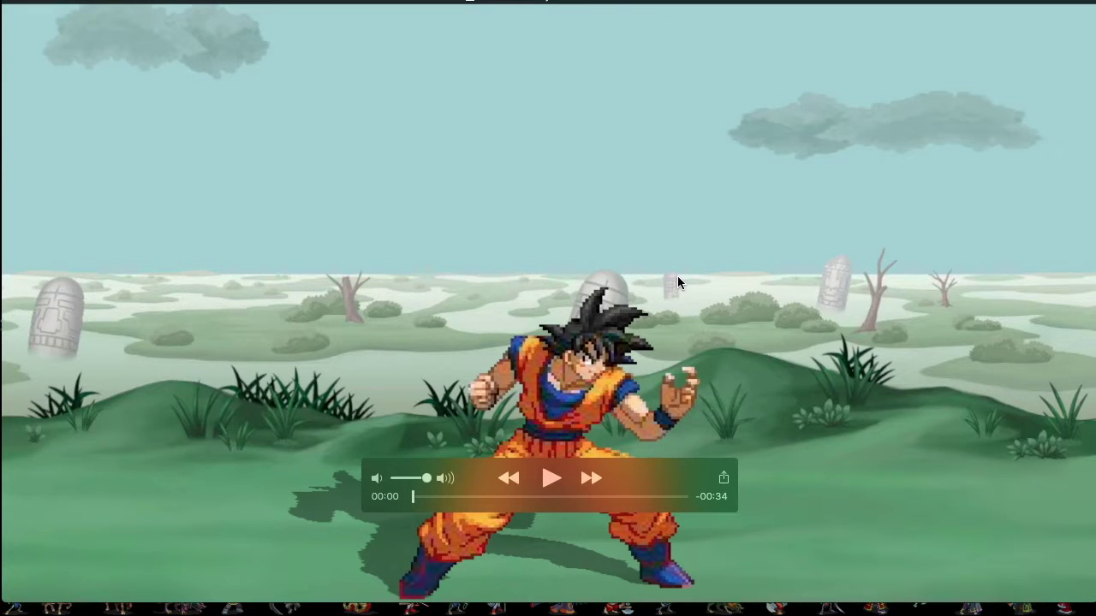
{"action": "left_click", "coordinate": [440, 499]}
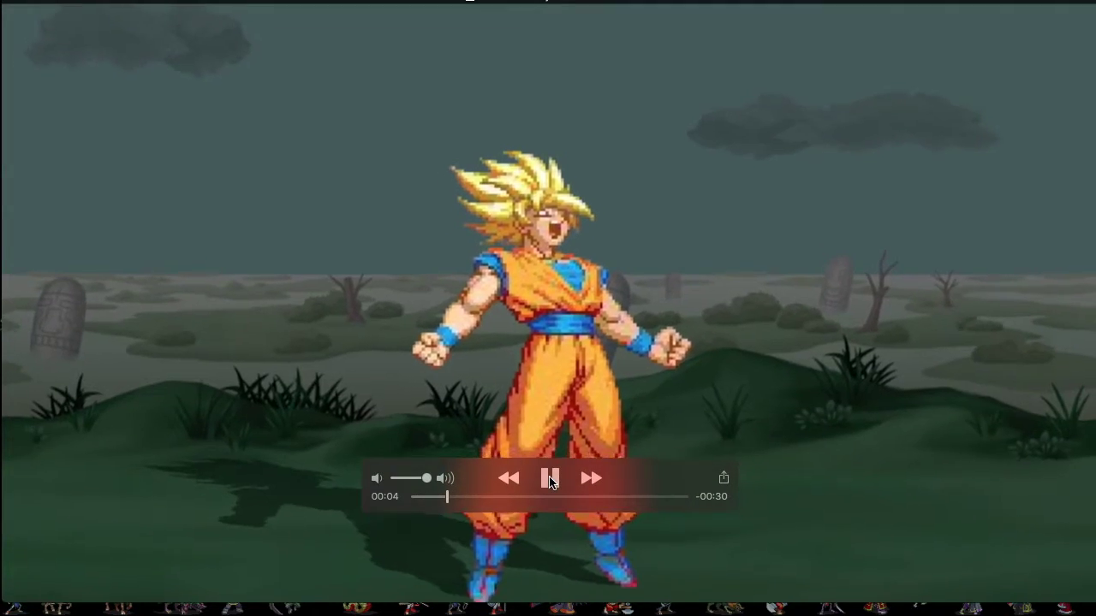
{"action": "left_click", "coordinate": [550, 480]}
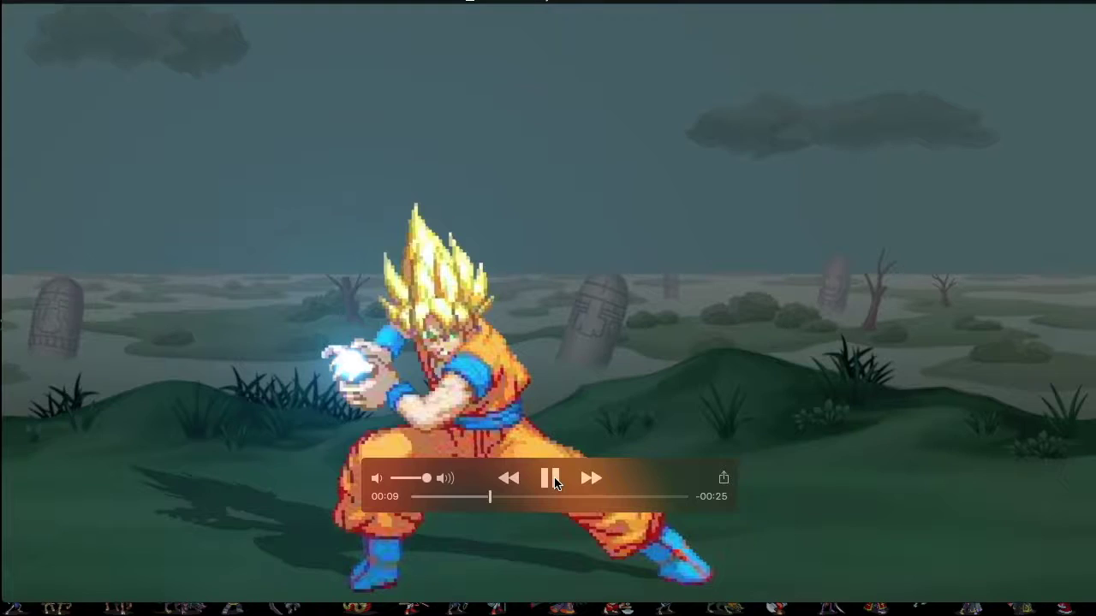
- Resume the Goku video and pause it at 00:10 on Goku charging his energy ball
{"action": "left_click", "coordinate": [552, 479]}
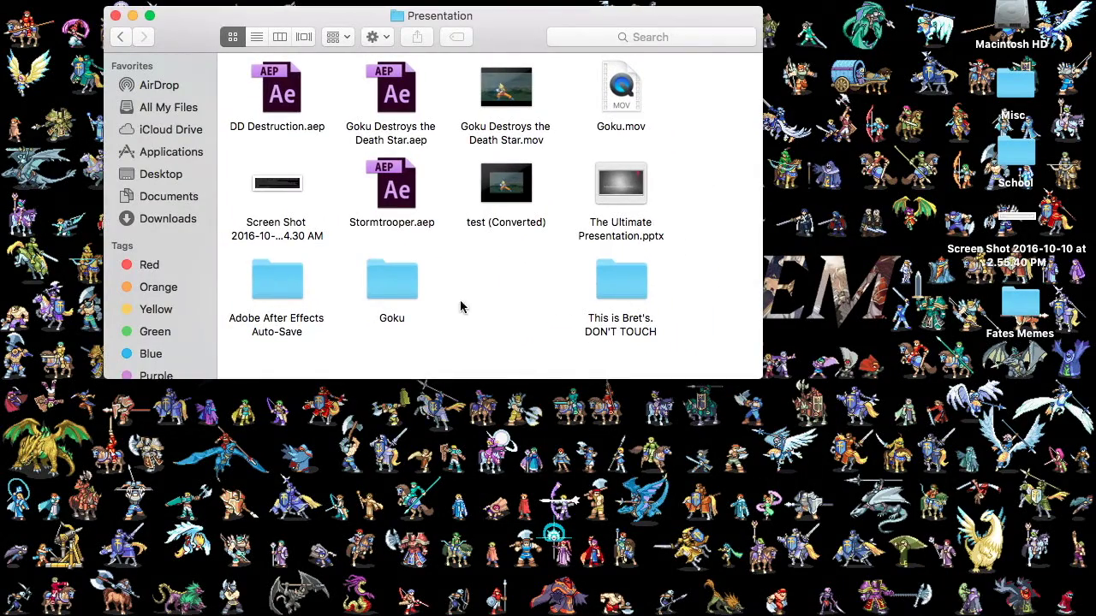
- Go back from the Presentation folder to its parent After Effects Project folder in Finder
{"action": "left_click", "coordinate": [120, 38]}
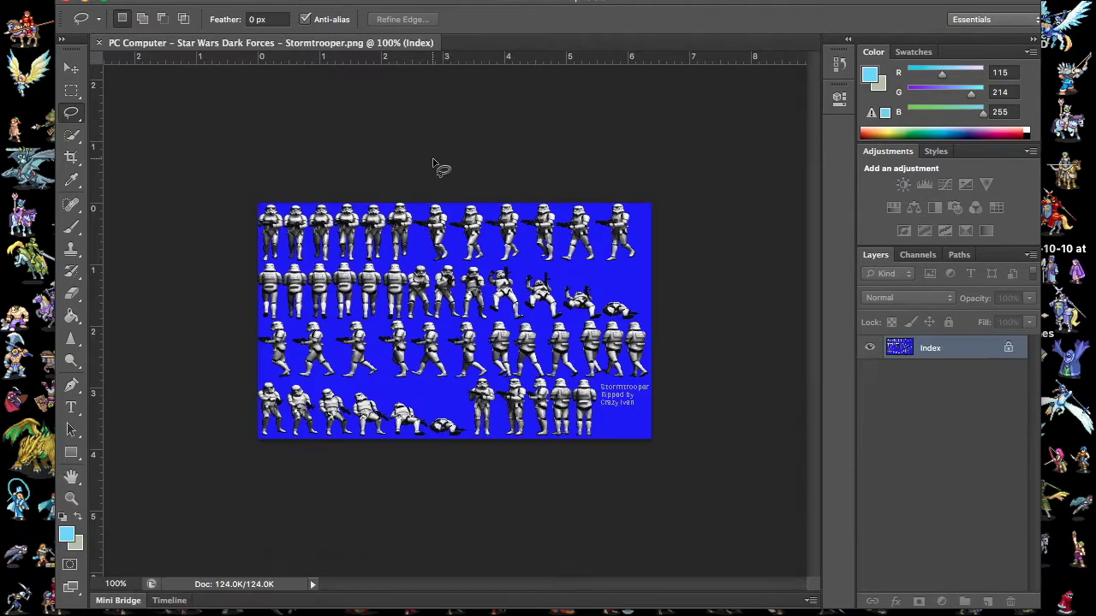
- Zoom in on the lower sprite rows of the Stormtrooper sprite sheet
{"action": "key", "text": "super+plus"}
{"action": "key", "text": "super+plus"}
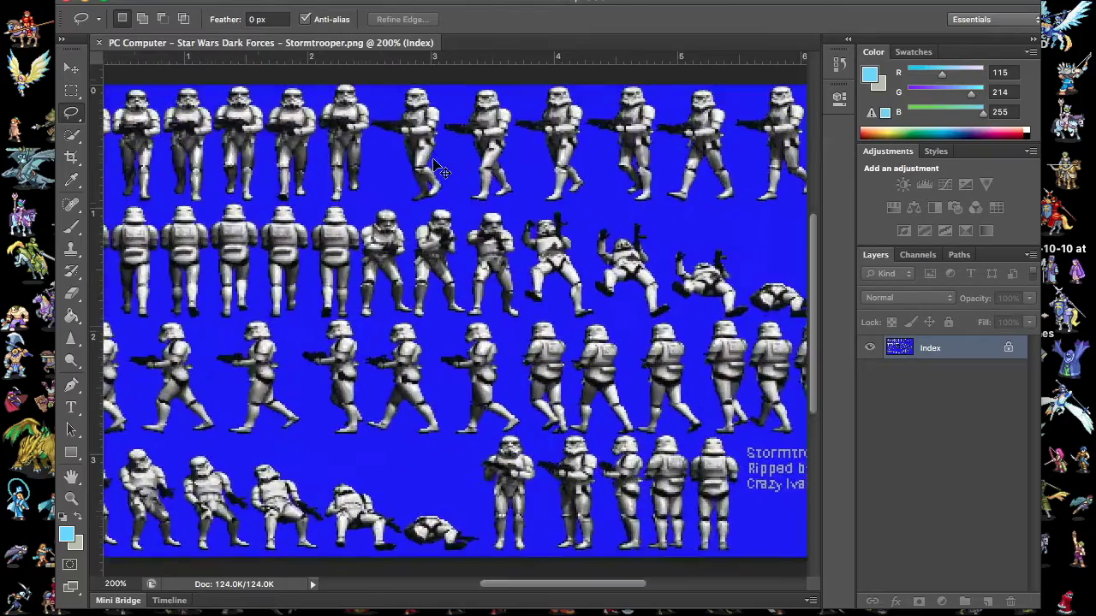
{"action": "key", "text": "super+minus"}
{"action": "key", "text": "super+minus"}
{"action": "key", "text": "super+plus"}
{"action": "key", "text": "super+minus"}
{"action": "key", "text": "super+plus"}
{"action": "key", "text": "super+minus"}
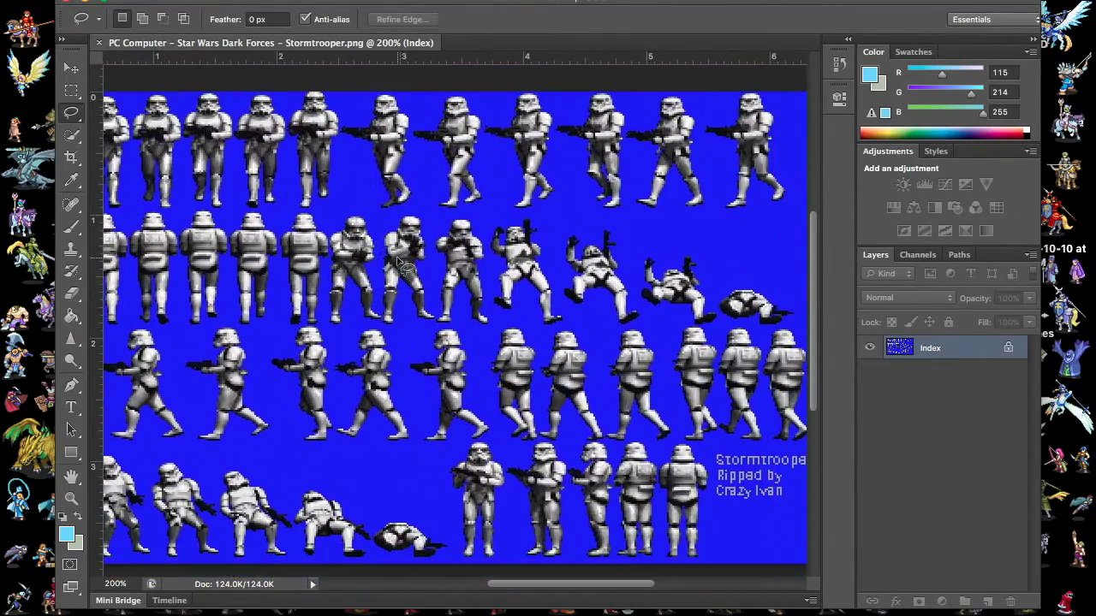
{"action": "key", "text": "super+plus"}
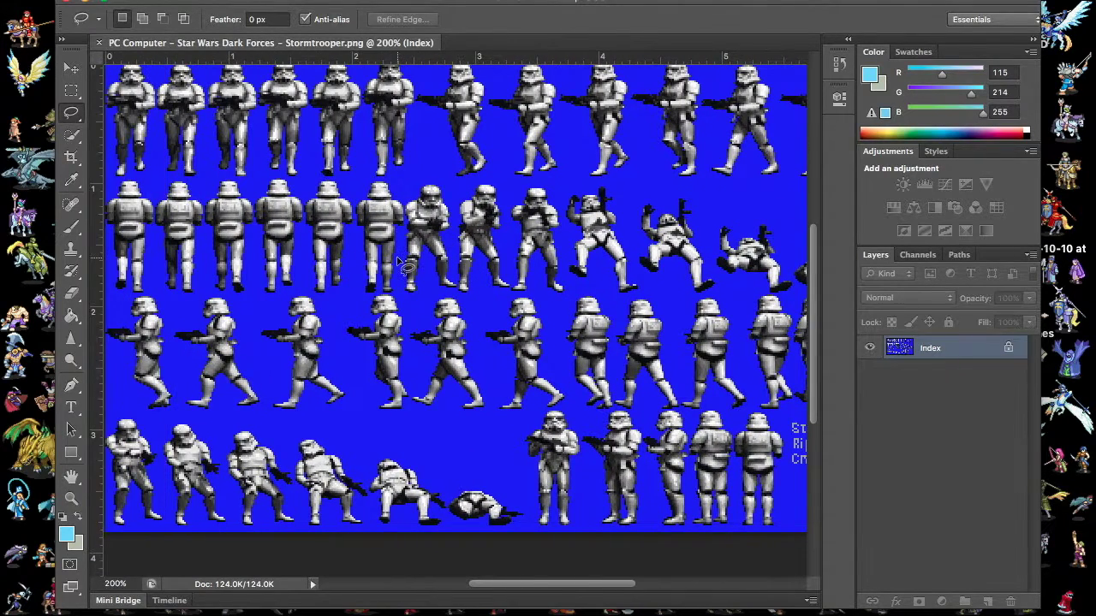
{"action": "scroll", "coordinate": [402, 266], "scroll_direction": "down", "scroll_amount": 3}
{"action": "scroll", "coordinate": [403, 266], "scroll_direction": "right", "scroll_amount": 7}
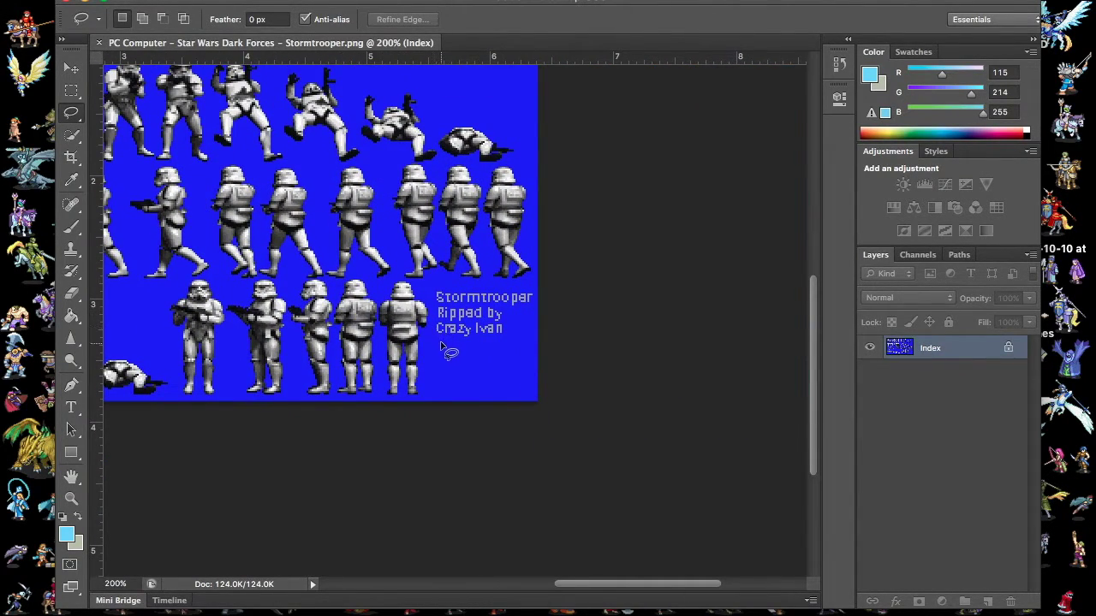
- Lasso around the credit text on the sheet, then drop the selection
{"action": "mouse_move", "coordinate": [438, 335]}
{"action": "left_mouse_down"}
{"action": "mouse_move", "coordinate": [436, 321]}
{"action": "mouse_move", "coordinate": [506, 318]}
{"action": "mouse_move", "coordinate": [445, 325]}
{"action": "mouse_move", "coordinate": [436, 337]}
{"action": "left_mouse_up"}
{"action": "scroll", "coordinate": [419, 343], "scroll_direction": "up", "scroll_amount": 2}
{"action": "scroll", "coordinate": [419, 342], "scroll_direction": "left", "scroll_amount": 7}
{"action": "left_click", "coordinate": [414, 339]}
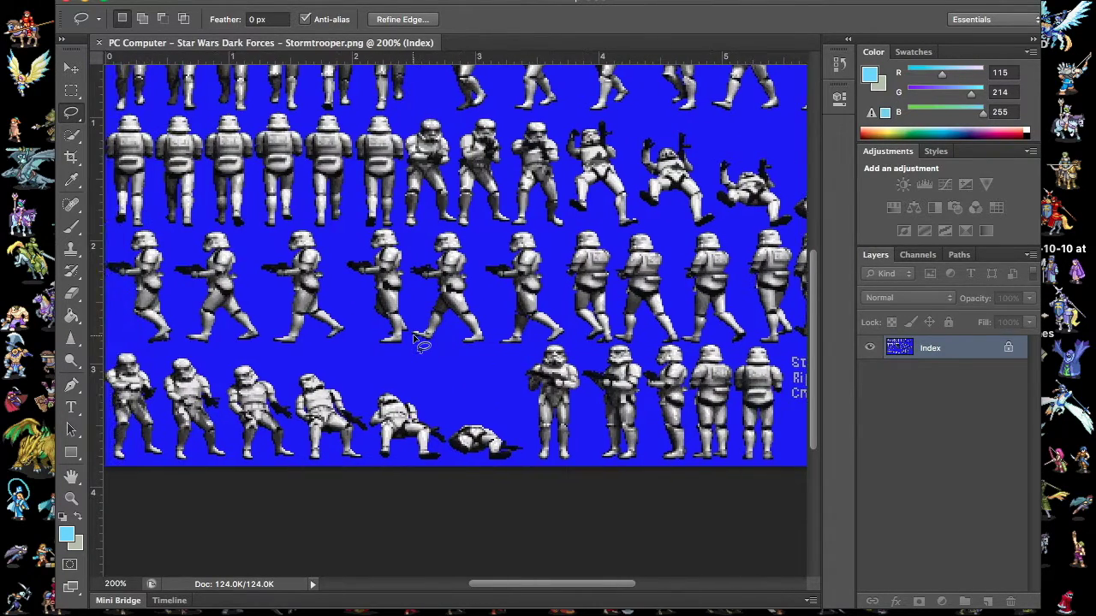
{"action": "scroll", "coordinate": [417, 340], "scroll_direction": "up", "scroll_amount": 2}
{"action": "scroll", "coordinate": [417, 340], "scroll_direction": "left", "scroll_amount": 7}
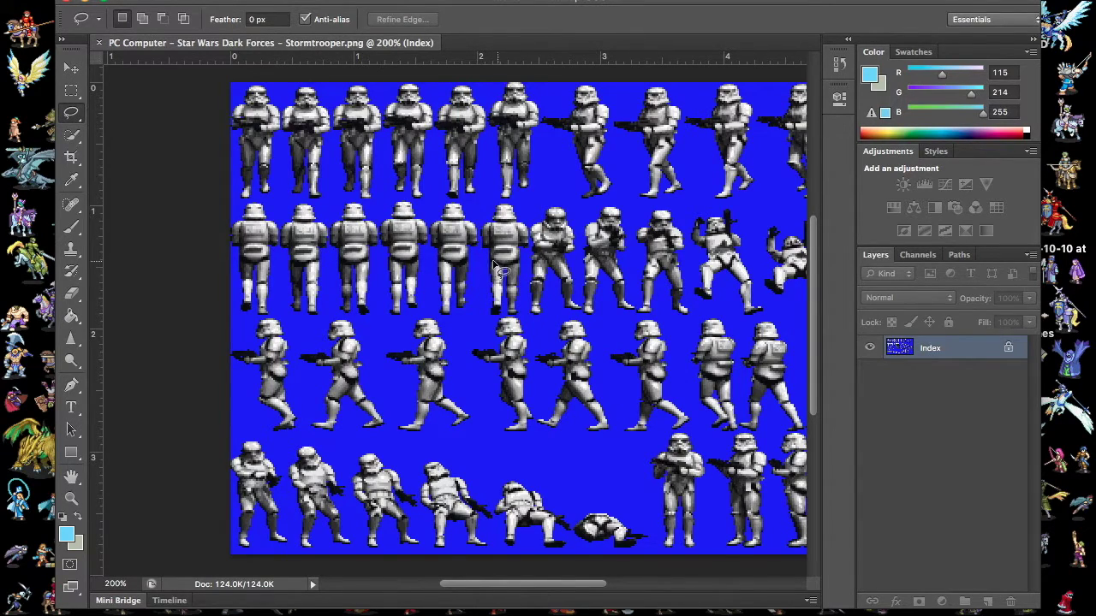
{"action": "scroll", "coordinate": [501, 246], "scroll_direction": "right", "scroll_amount": 5}
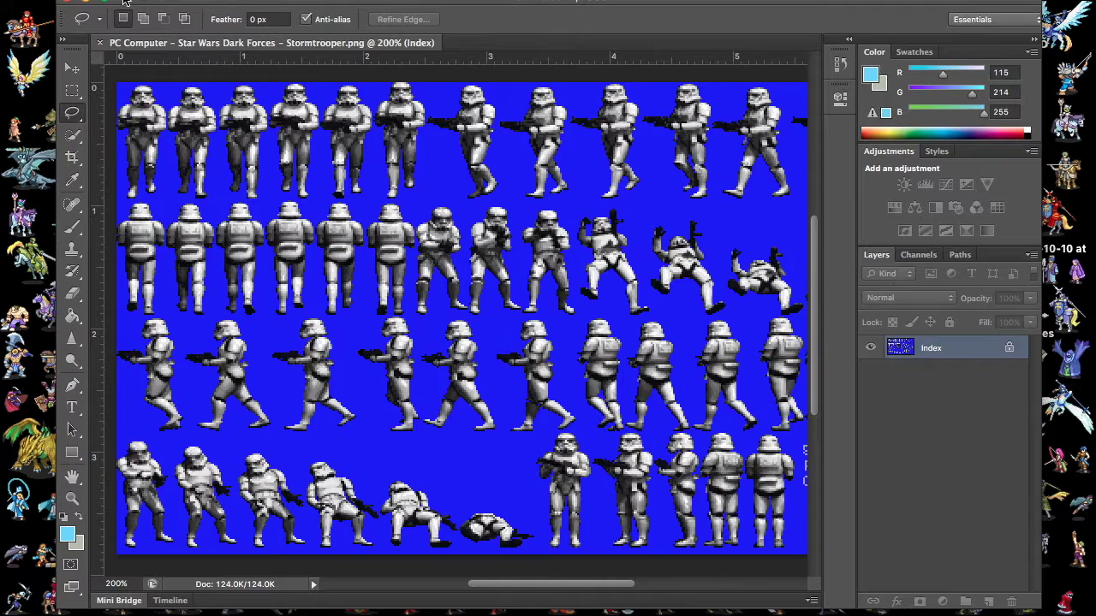
- Minimize Photoshop and preview the Chair, Stormtrooperhead3 and Stormtrooper Body part files
{"action": "left_click", "coordinate": [85, 3]}
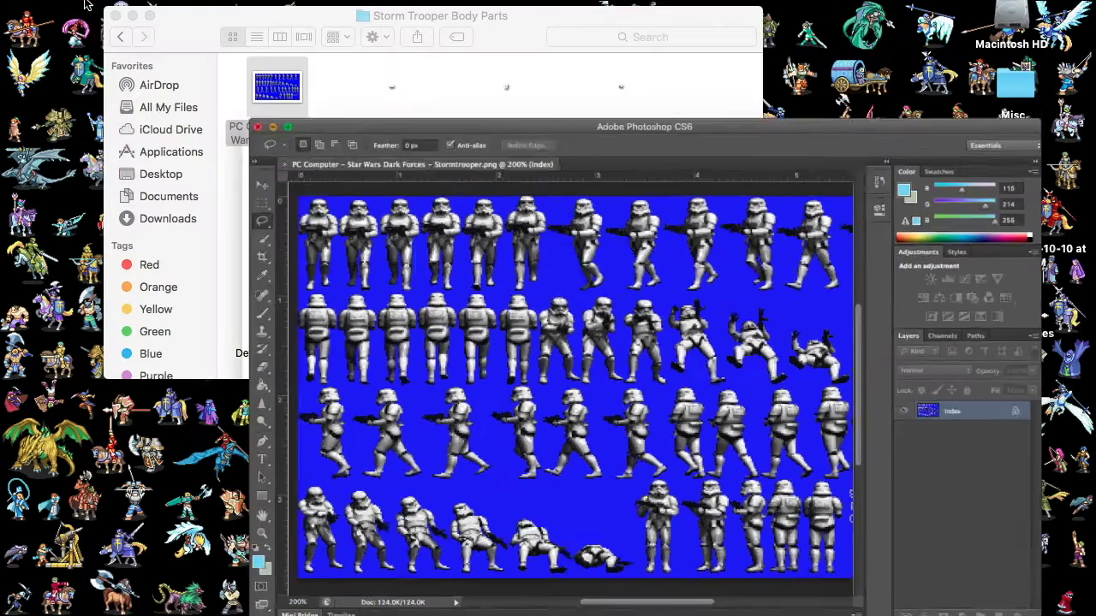
{"action": "left_click", "coordinate": [671, 185]}
{"action": "left_click", "coordinate": [623, 190]}
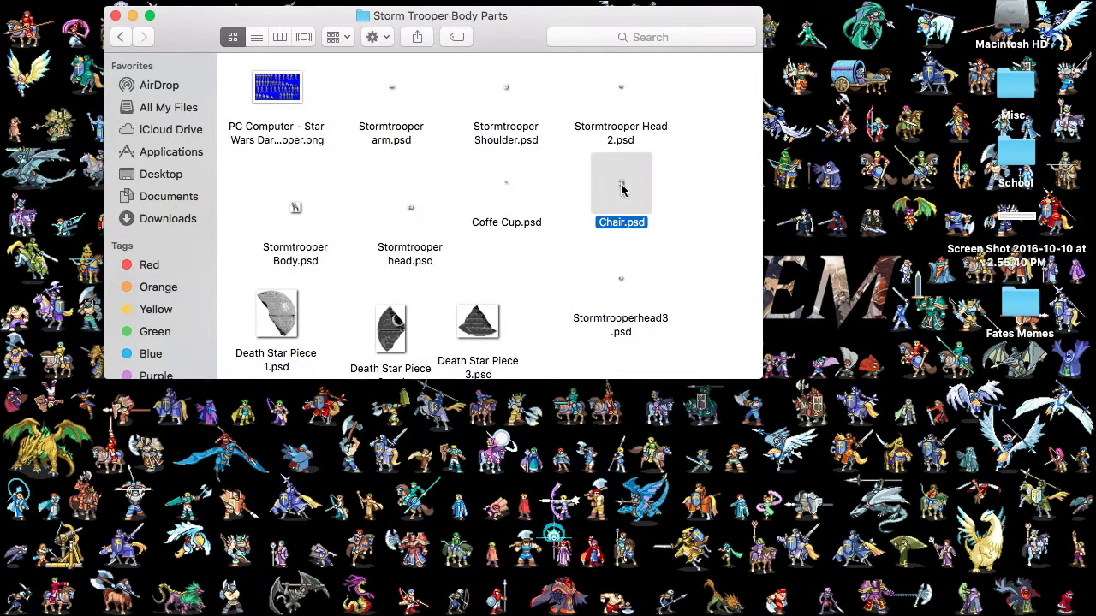
{"action": "key", "text": "space"}
{"action": "key", "text": "space"}
{"action": "left_click", "coordinate": [624, 281]}
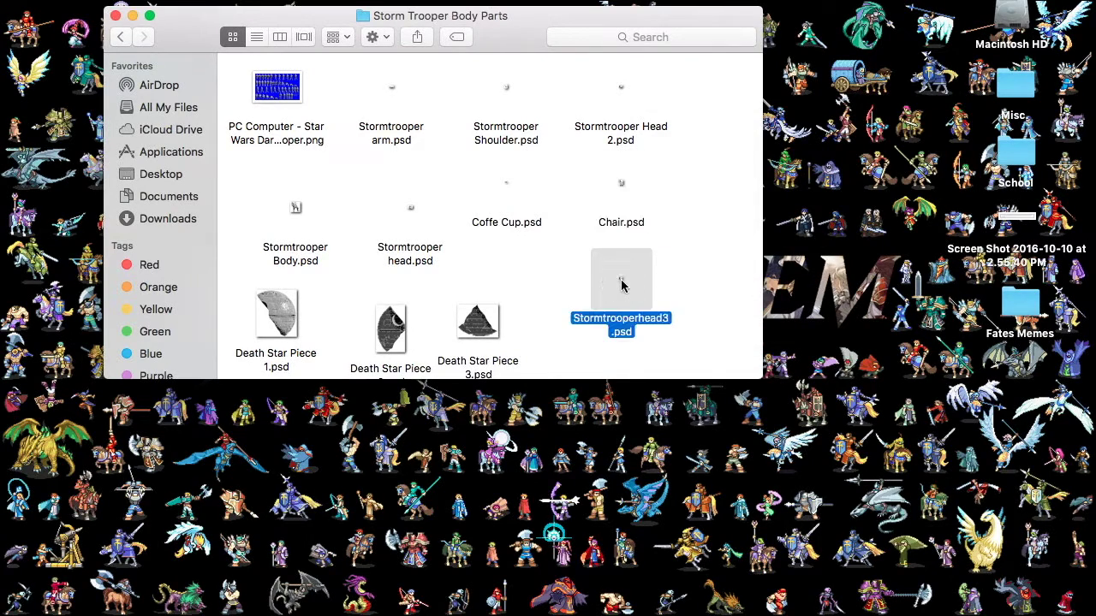
{"action": "key", "text": "space"}
{"action": "key", "text": "space"}
{"action": "left_click", "coordinate": [297, 213]}
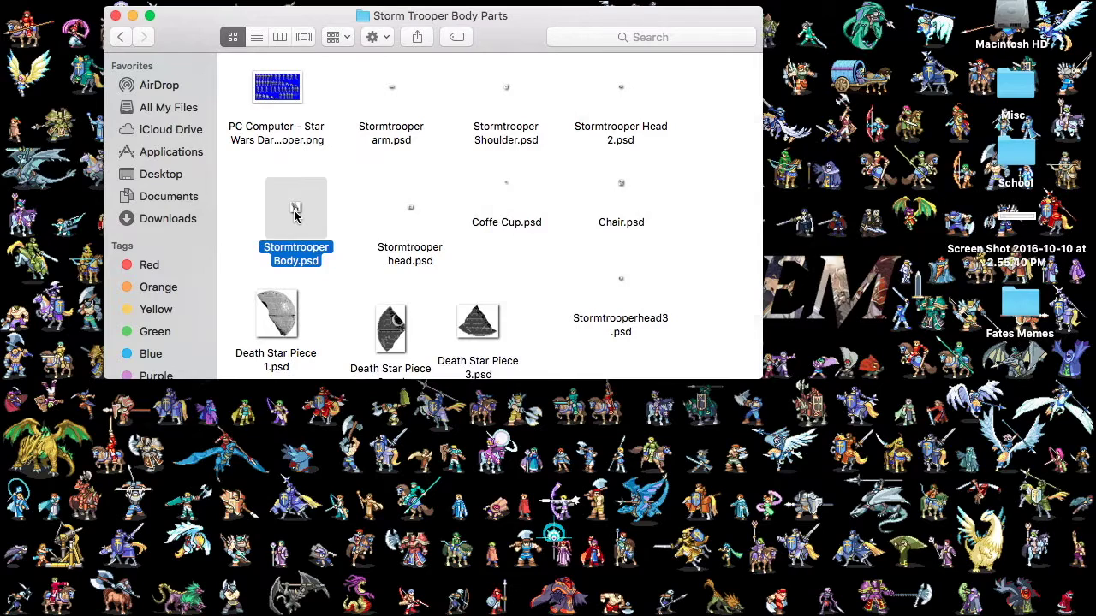
{"action": "key", "text": "space"}
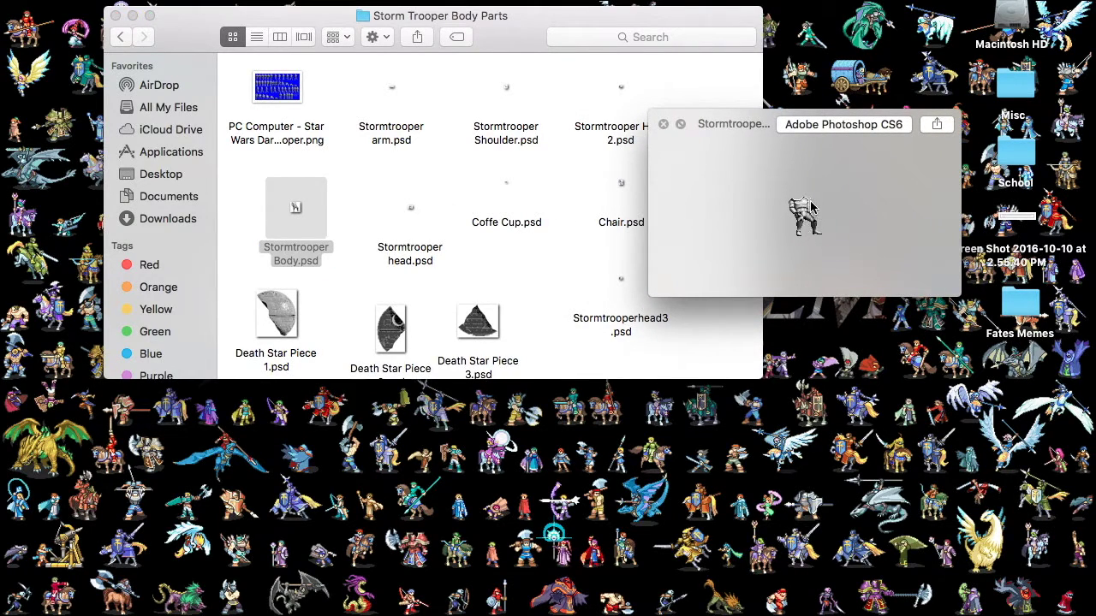
{"action": "key", "text": "space"}
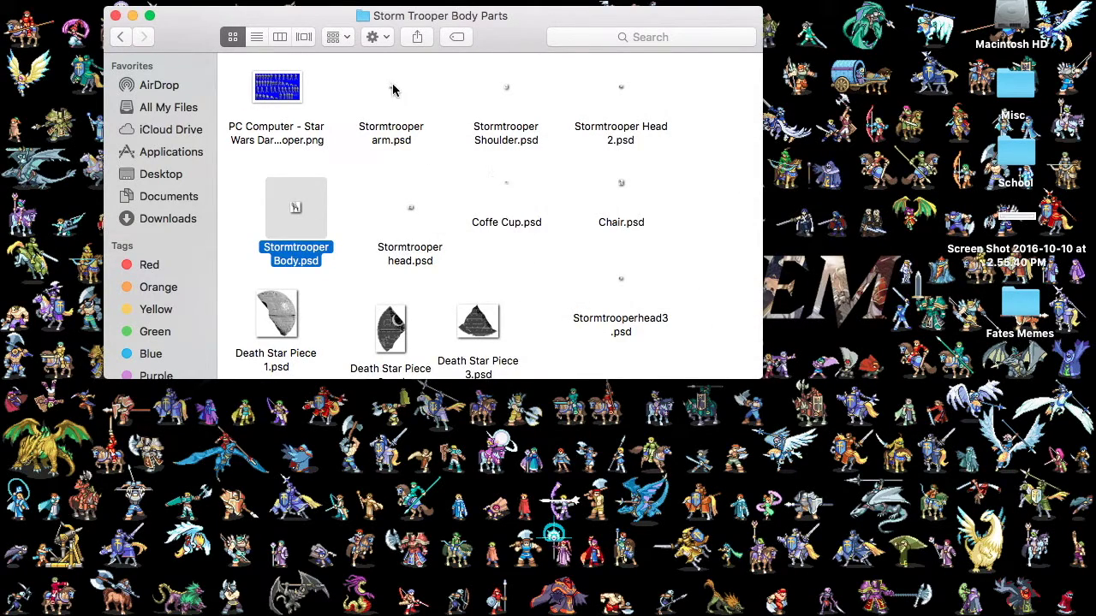
- Preview Stormtrooper arm.psd, open it in Photoshop, then hide Photoshop again
{"action": "left_click", "coordinate": [393, 89]}
{"action": "key", "text": "space"}
{"action": "double_click", "coordinate": [796, 217]}
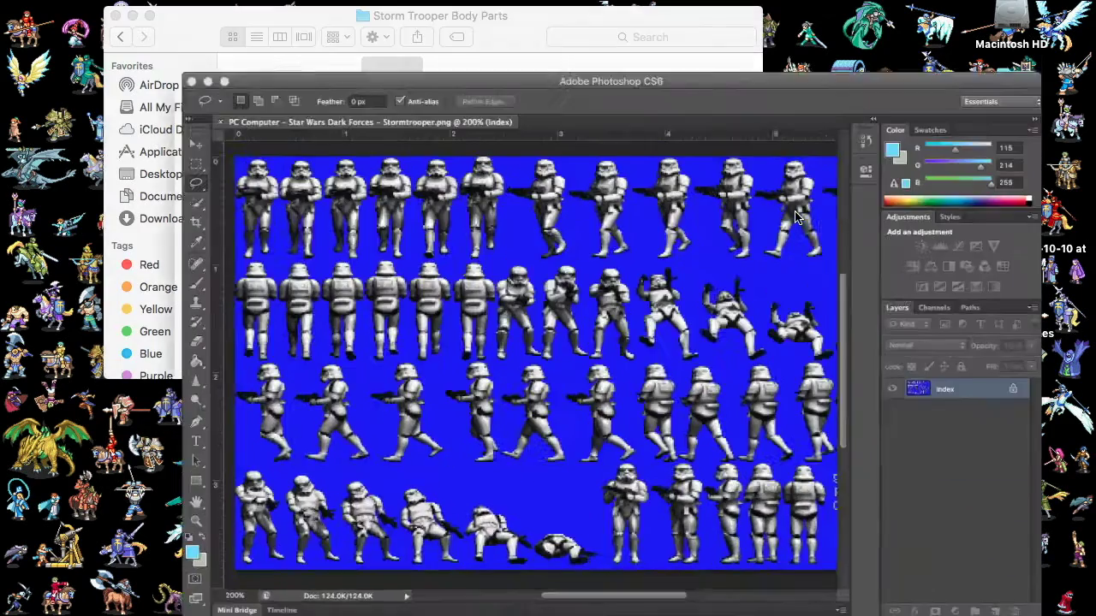
{"action": "left_click", "coordinate": [93, 3]}
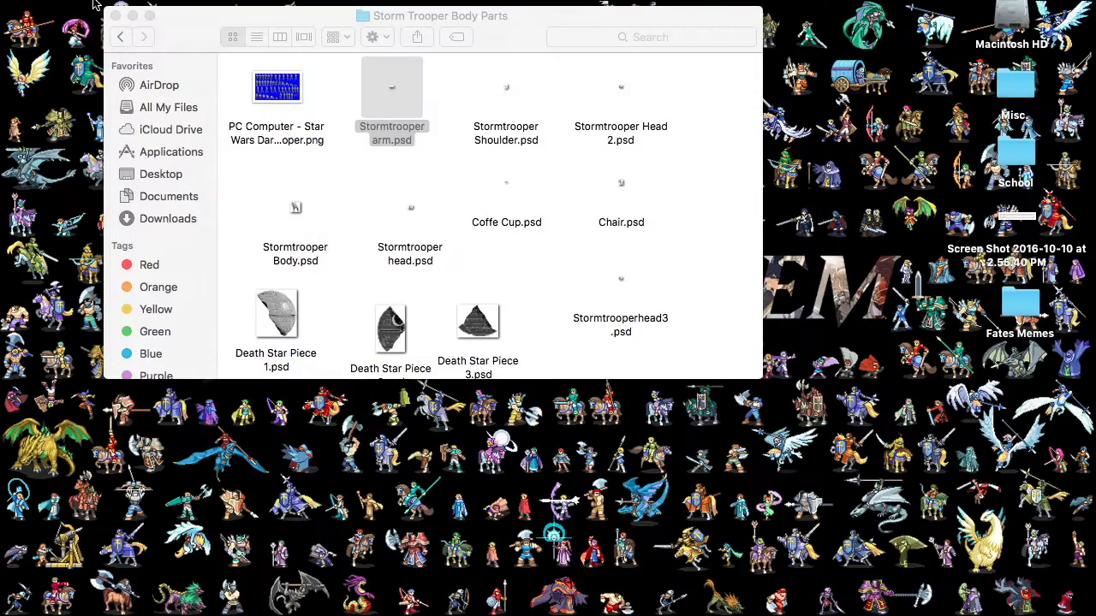
- Preview Stormtrooper Shoulder.psd and Stormtrooper Head 2.psd, then close the preview and clear the selection
{"action": "left_click", "coordinate": [506, 92]}
{"action": "key", "text": "space"}
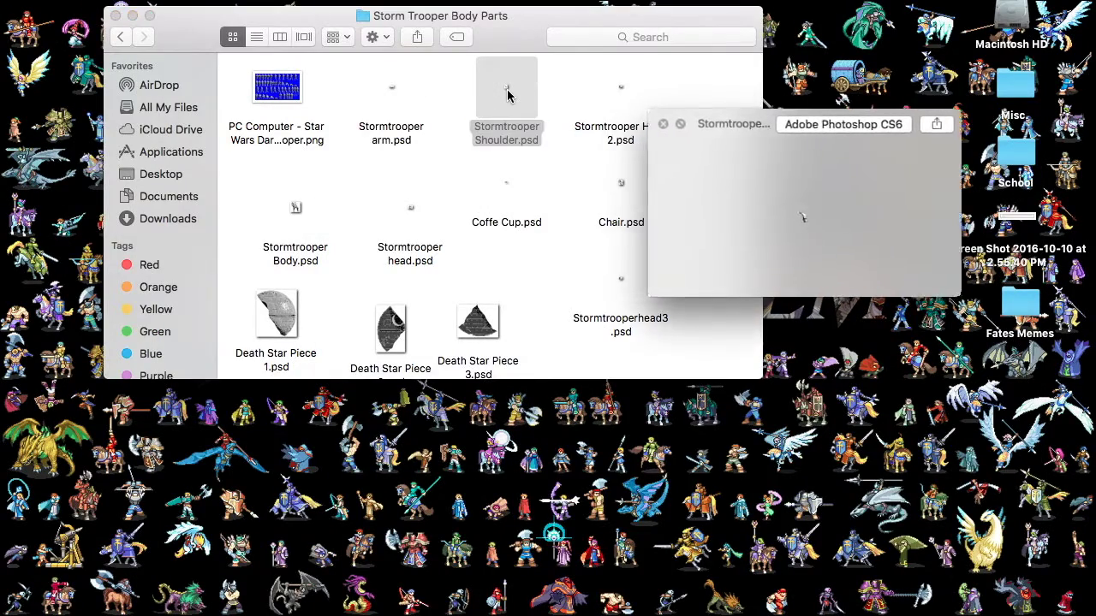
{"action": "left_click", "coordinate": [621, 90]}
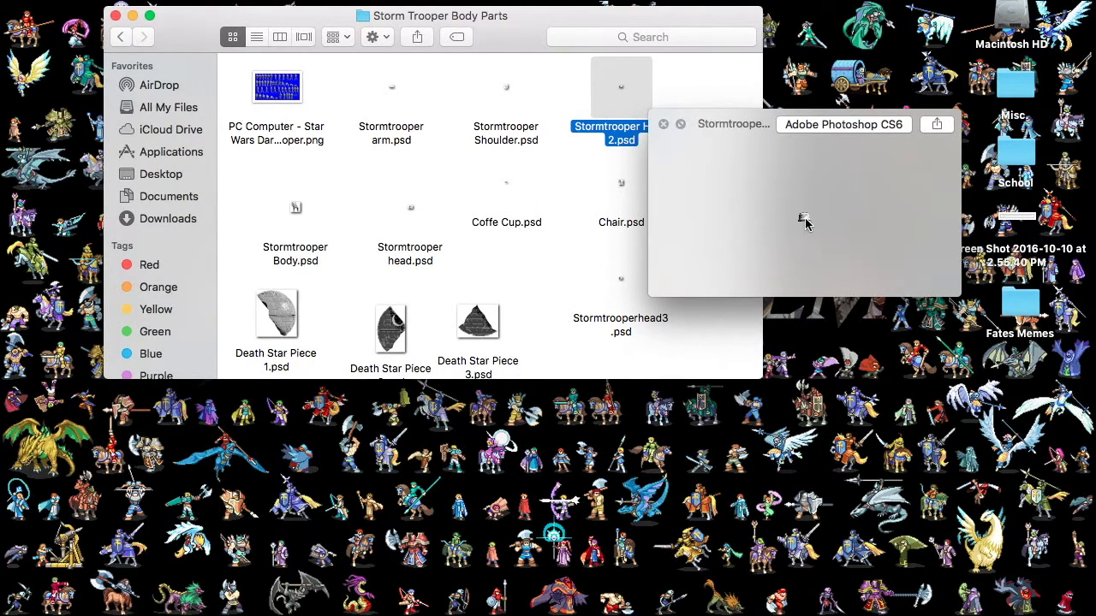
{"action": "left_click", "coordinate": [662, 123]}
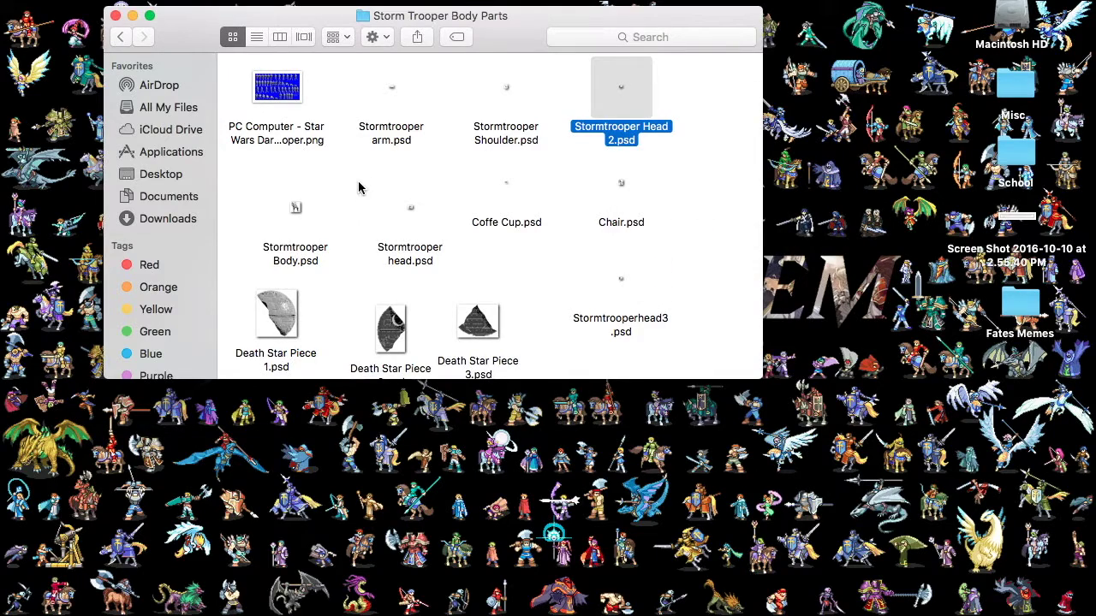
{"action": "left_click", "coordinate": [362, 189]}
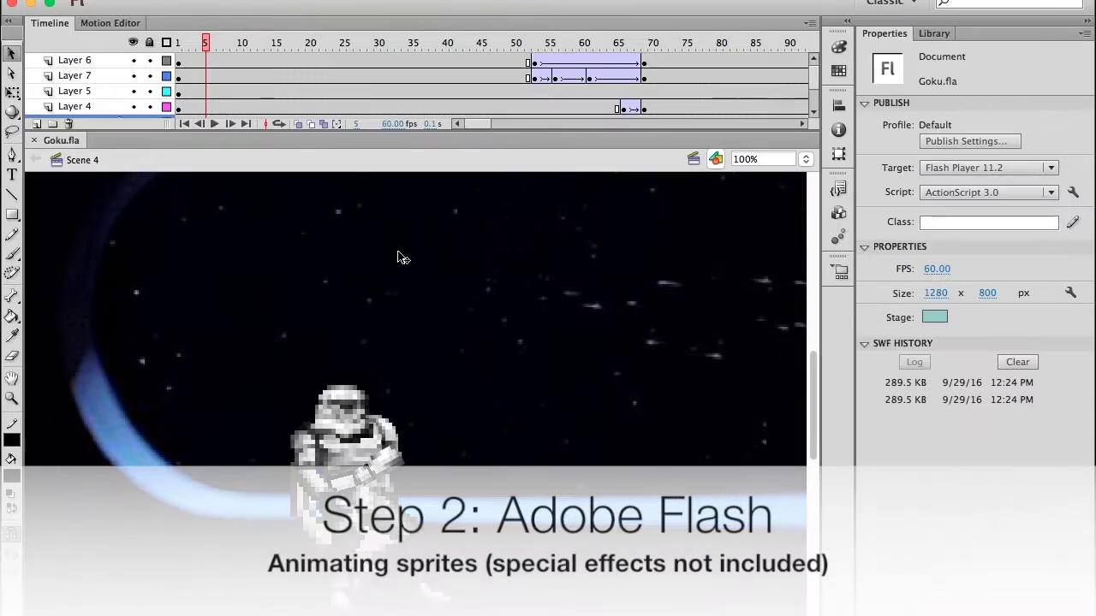
- Scrub Scene 4 up to frame 39 and inspect the sprites on Layers 3, 4 and 5
{"action": "left_click_drag", "start_coordinate": [287, 43], "coordinate": [432, 42]}
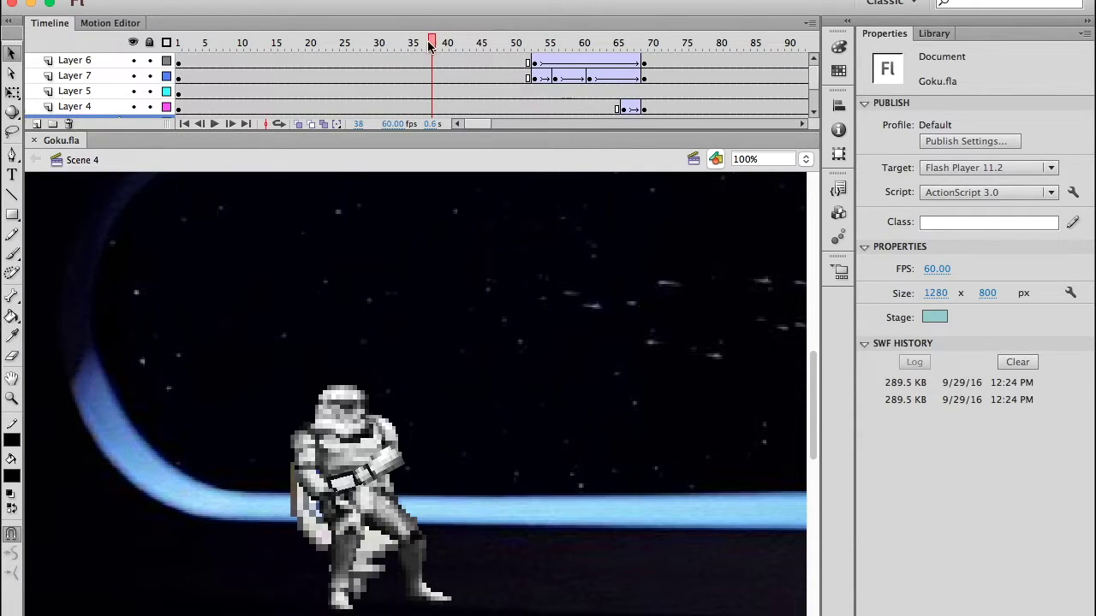
{"action": "left_click_drag", "start_coordinate": [431, 45], "coordinate": [548, 58]}
{"action": "scroll", "coordinate": [445, 74], "scroll_direction": "down", "scroll_amount": 3}
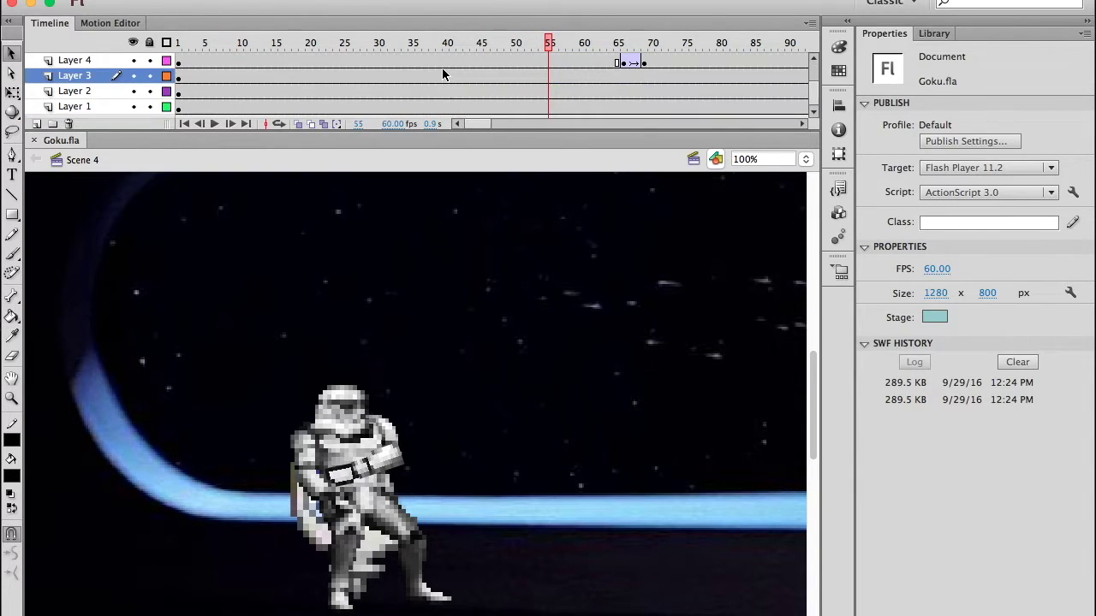
{"action": "scroll", "coordinate": [445, 73], "scroll_direction": "up", "scroll_amount": 3}
{"action": "scroll", "coordinate": [446, 73], "scroll_direction": "down", "scroll_amount": 2}
{"action": "left_click", "coordinate": [90, 91]}
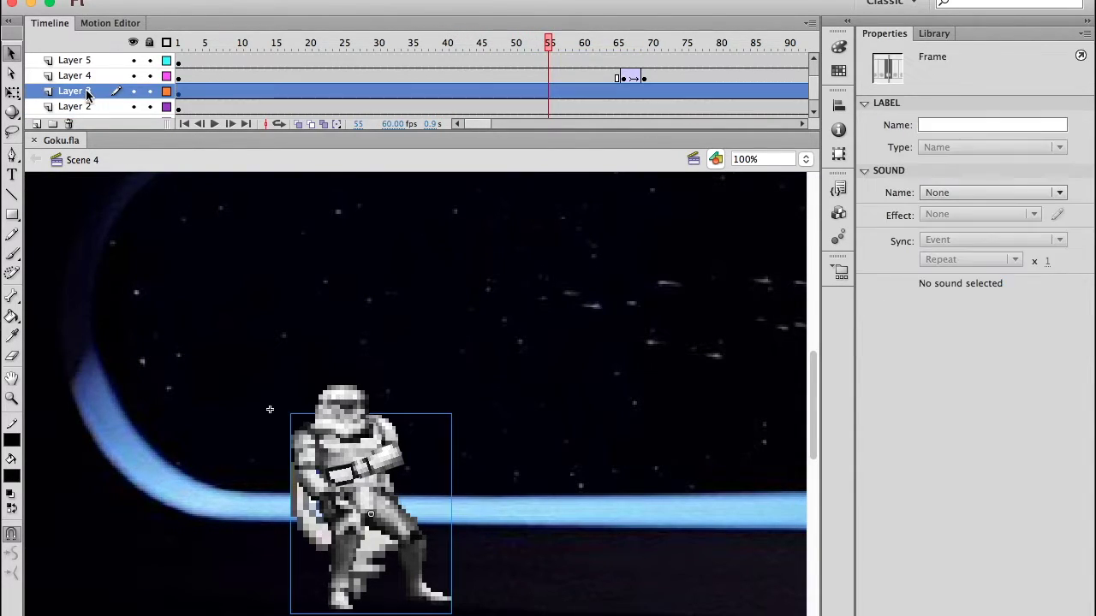
{"action": "left_click", "coordinate": [91, 77]}
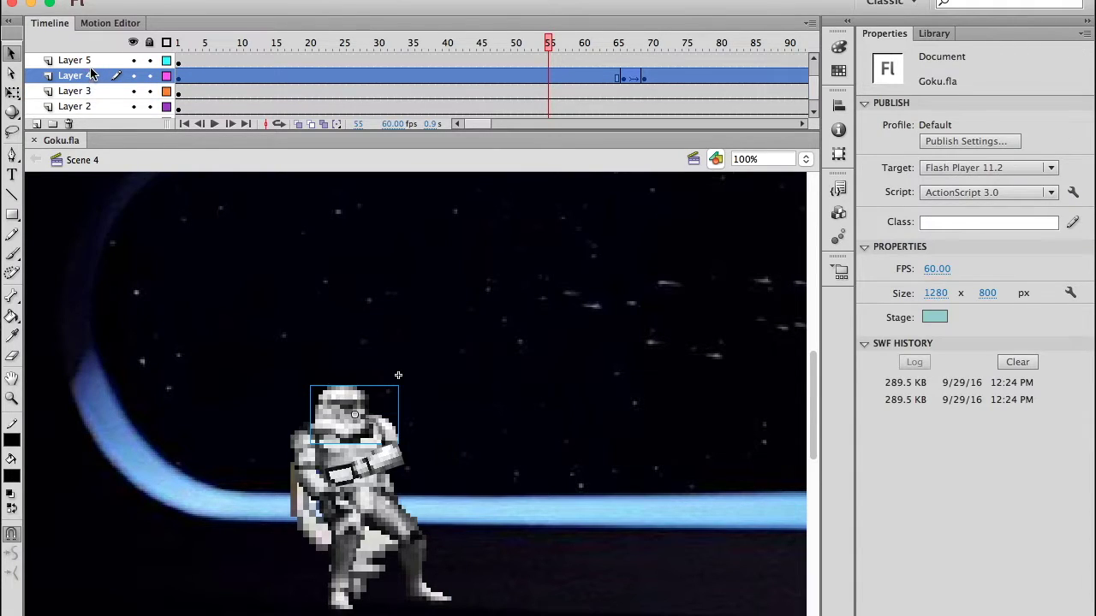
{"action": "left_click", "coordinate": [94, 62]}
{"action": "scroll", "coordinate": [93, 61], "scroll_direction": "up", "scroll_amount": 2}
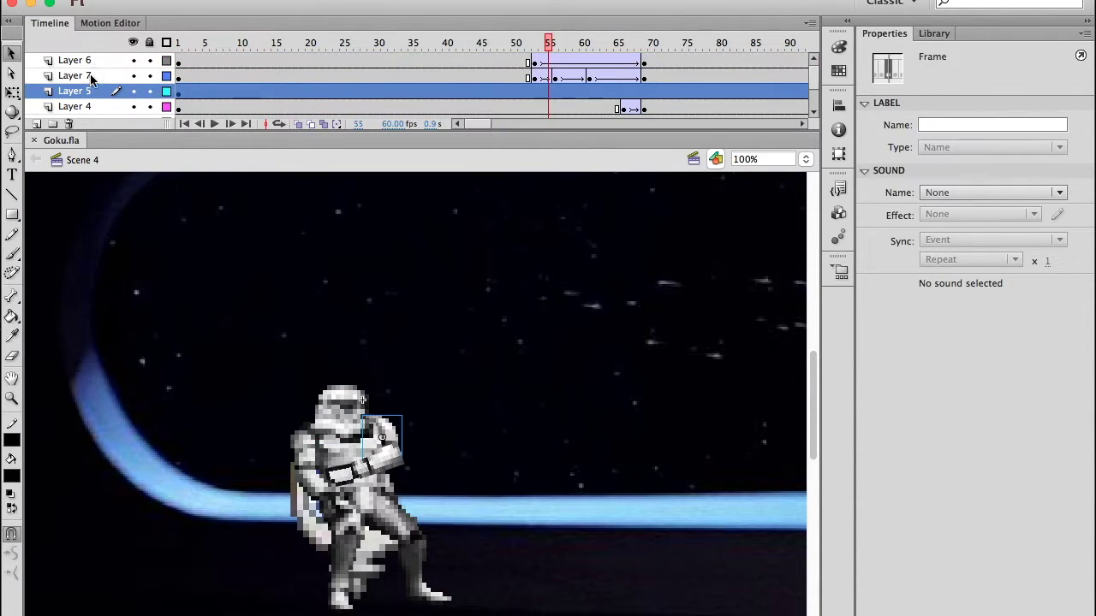
- Check Layers 7 and 6 while scrubbing back to frame 2, then list the document's scenes
{"action": "left_click", "coordinate": [92, 77]}
{"action": "mouse_move", "coordinate": [548, 43]}
{"action": "left_mouse_down"}
{"action": "mouse_move", "coordinate": [516, 40]}
{"action": "mouse_move", "coordinate": [560, 42]}
{"action": "mouse_move", "coordinate": [536, 52]}
{"action": "mouse_move", "coordinate": [534, 39]}
{"action": "mouse_move", "coordinate": [548, 41]}
{"action": "left_mouse_up"}
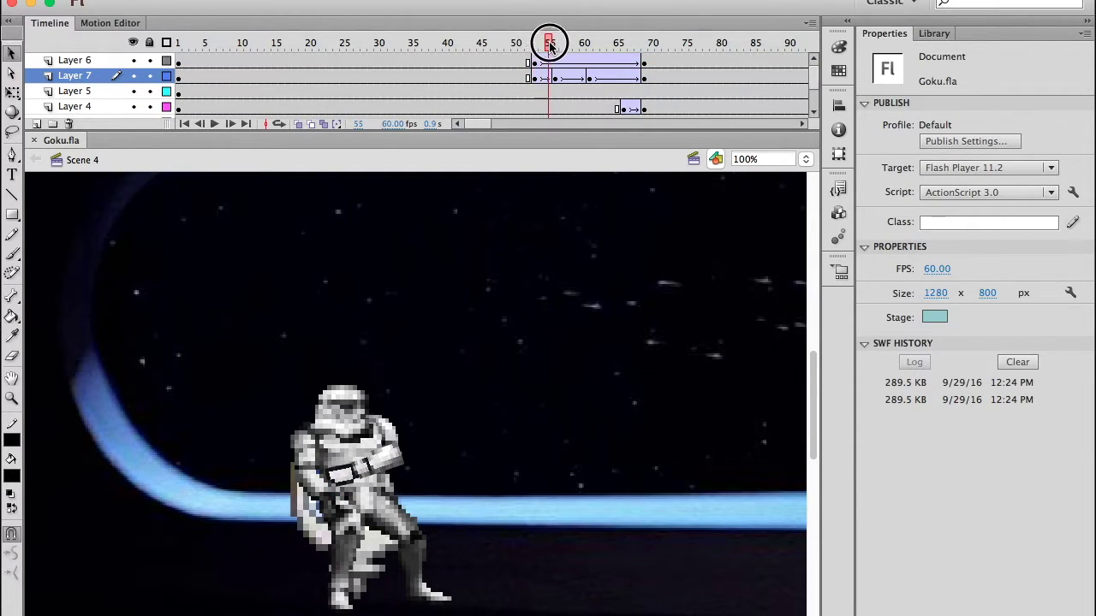
{"action": "left_click", "coordinate": [85, 61]}
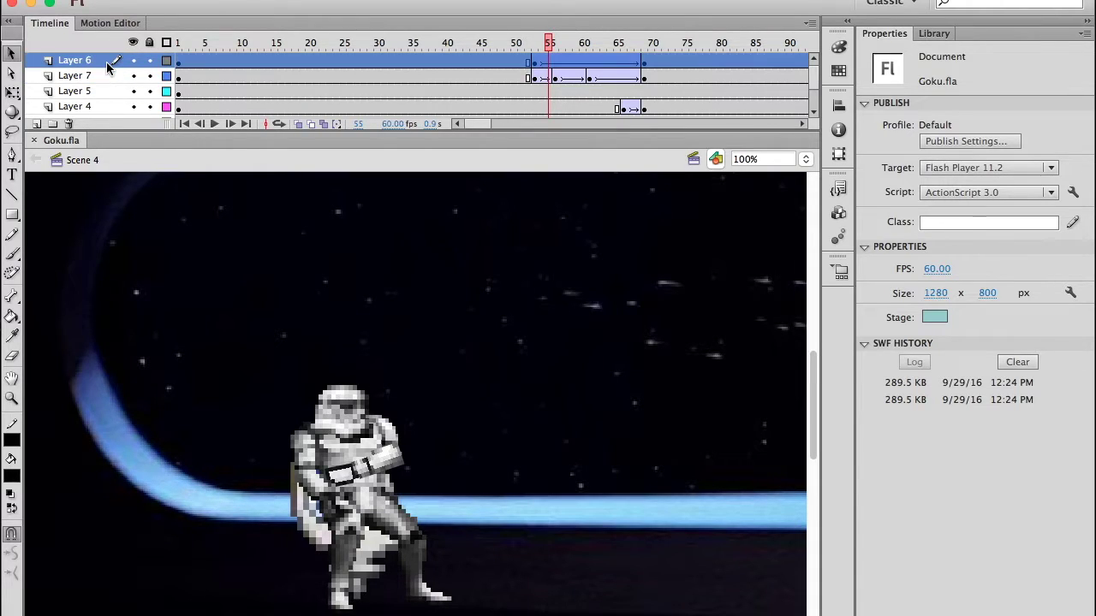
{"action": "left_click_drag", "start_coordinate": [549, 44], "coordinate": [391, 36]}
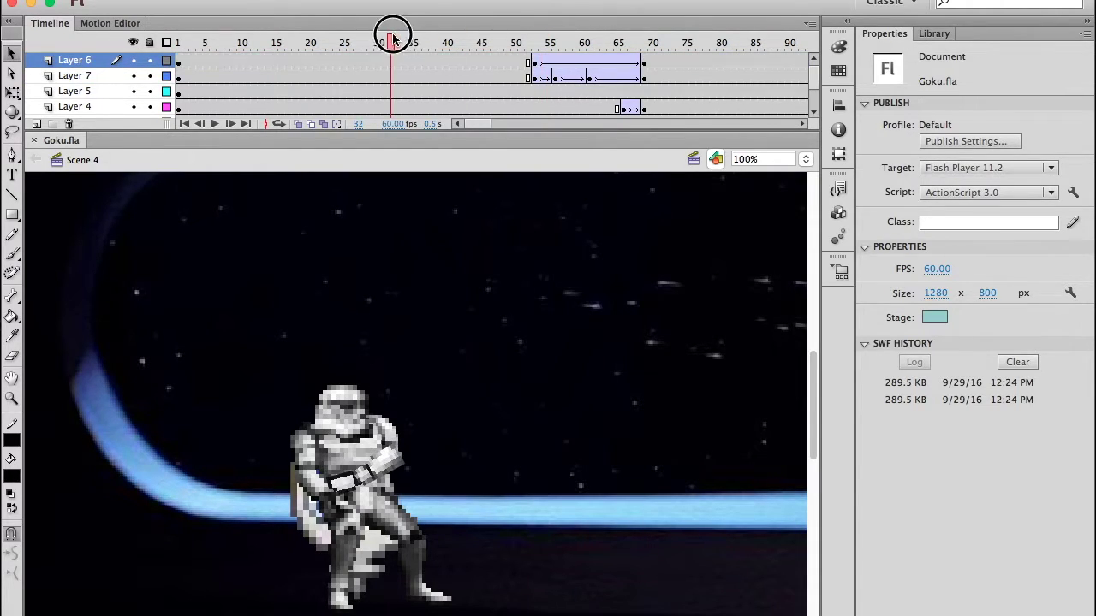
{"action": "left_click", "coordinate": [344, 62]}
{"action": "left_click", "coordinate": [343, 41]}
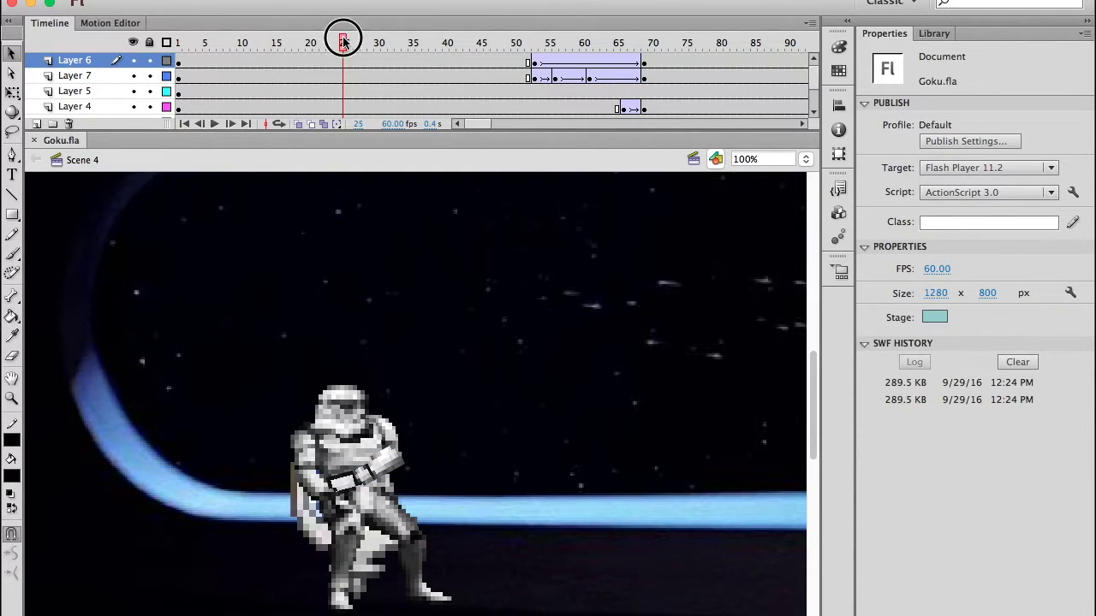
{"action": "left_click_drag", "start_coordinate": [343, 39], "coordinate": [583, 41]}
{"action": "left_click", "coordinate": [693, 159]}
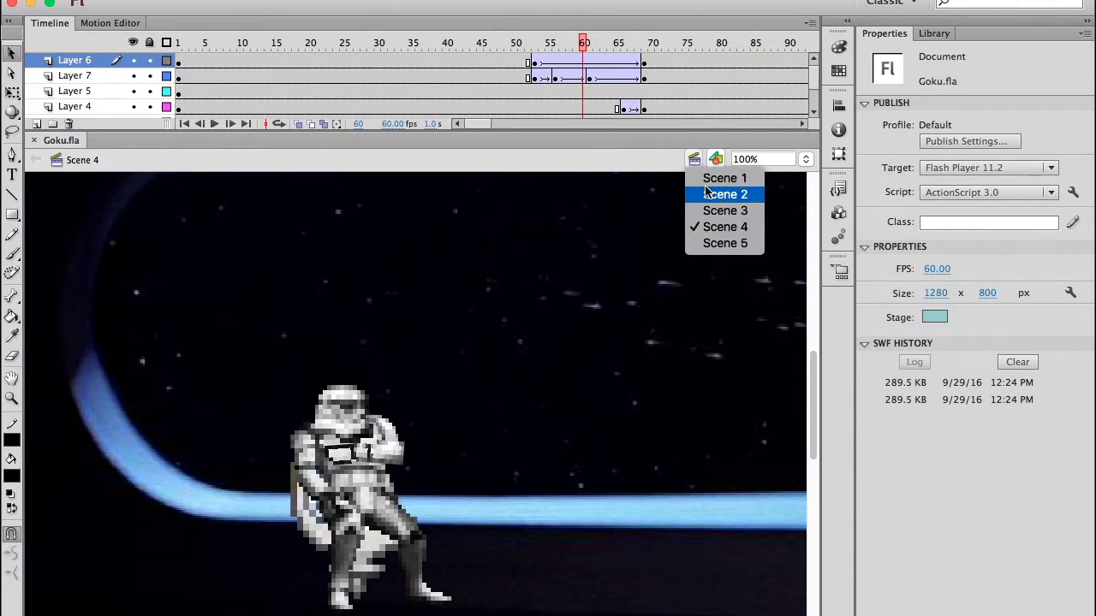
- Switch to Scene 1 and play Goku's animation from frame 127 to the Super Saiyan charging pose
{"action": "left_click", "coordinate": [724, 178]}
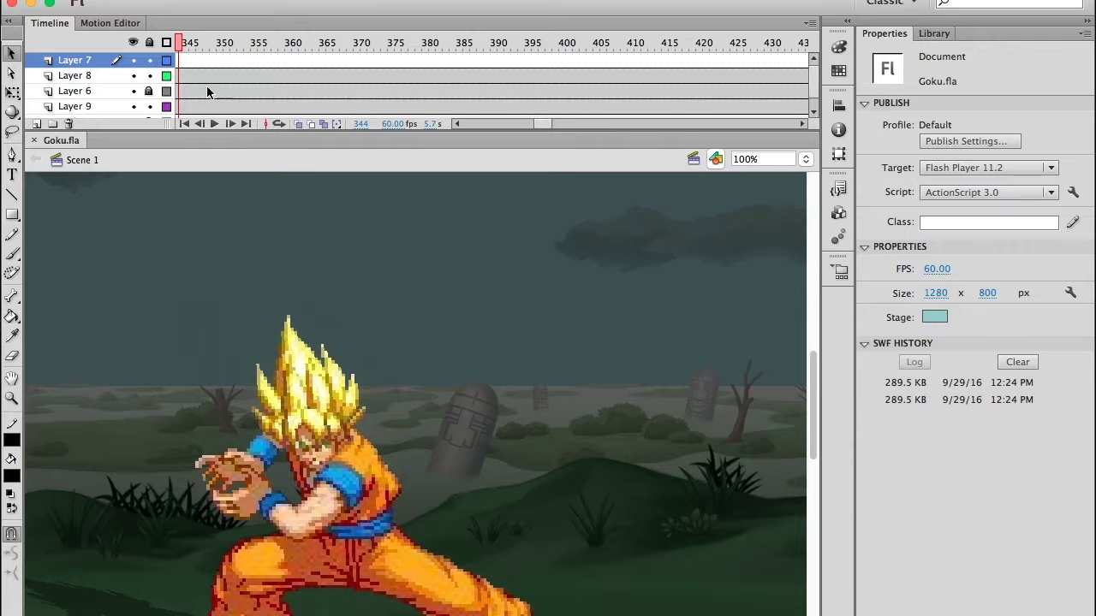
{"action": "left_click_drag", "start_coordinate": [180, 41], "coordinate": [47, 47]}
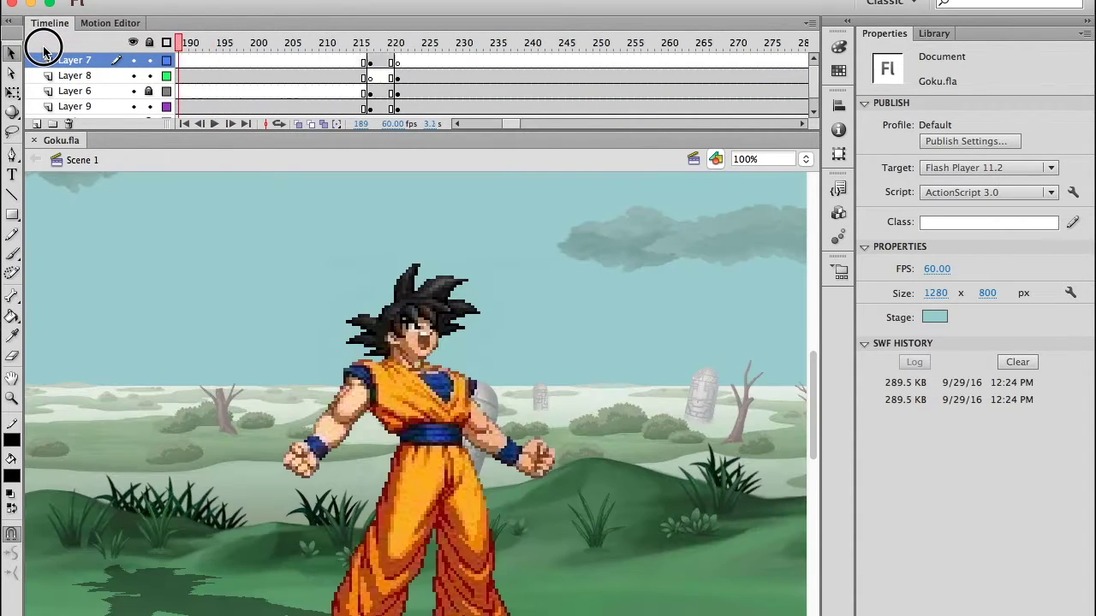
{"action": "left_click_drag", "start_coordinate": [43, 52], "coordinate": [337, 68]}
{"action": "left_click", "coordinate": [216, 123]}
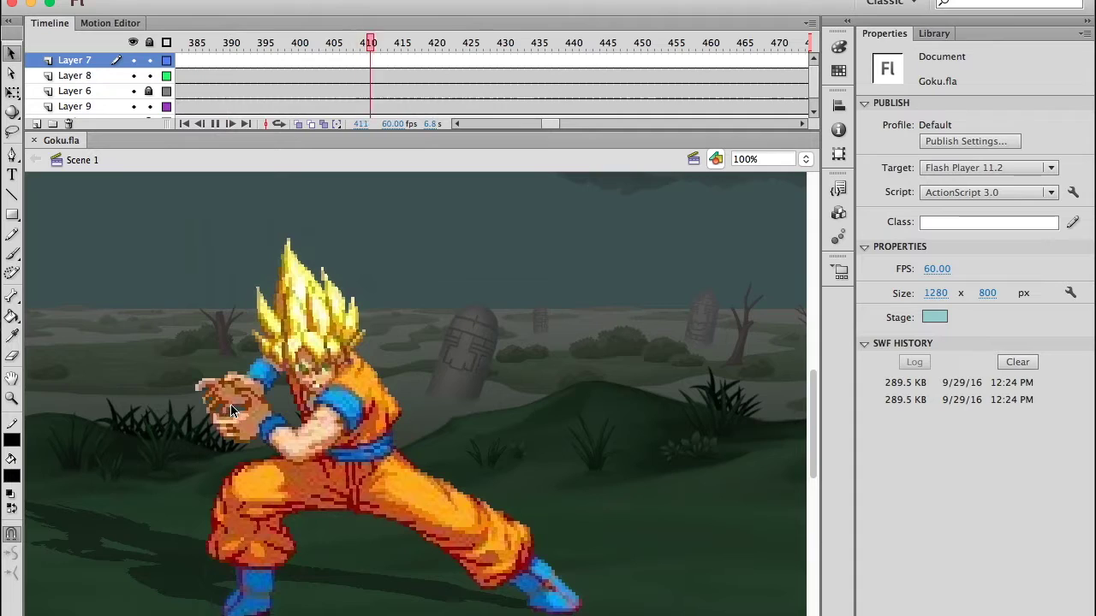
{"action": "left_click", "coordinate": [215, 124]}
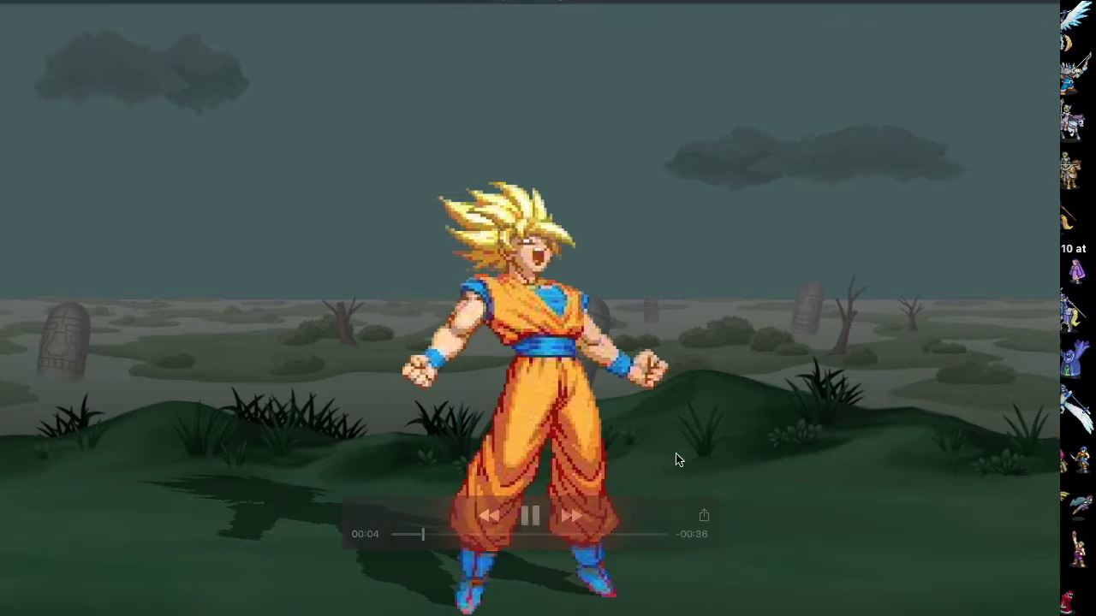
- Pause the Goku video at 00:06 and quit QuickTime Player
{"action": "left_click", "coordinate": [528, 516]}
{"action": "left_click", "coordinate": [94, 7]}
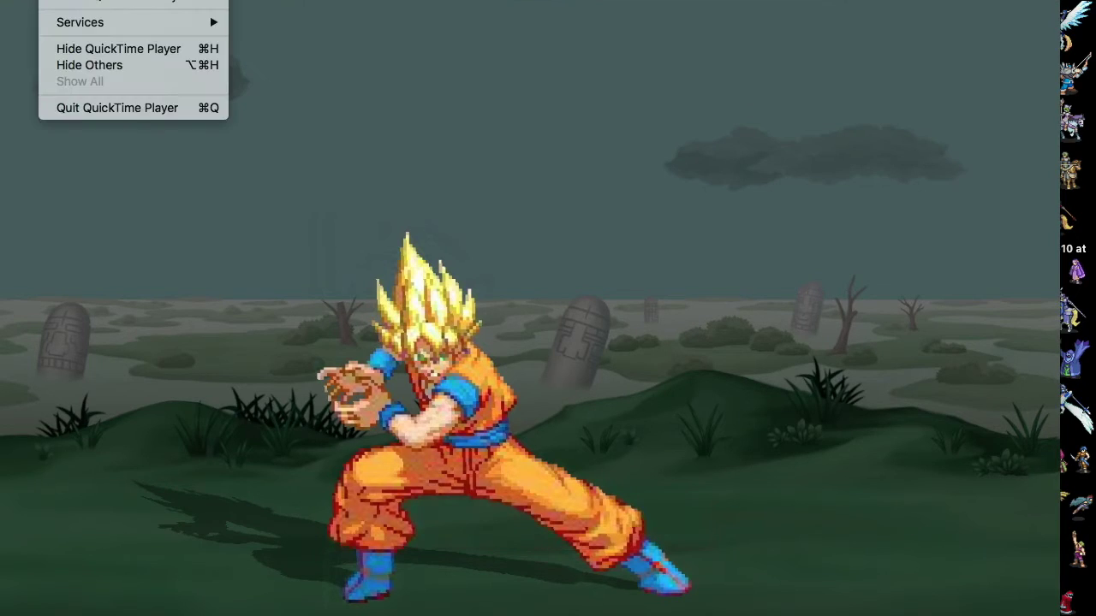
{"action": "key", "text": "super+q"}
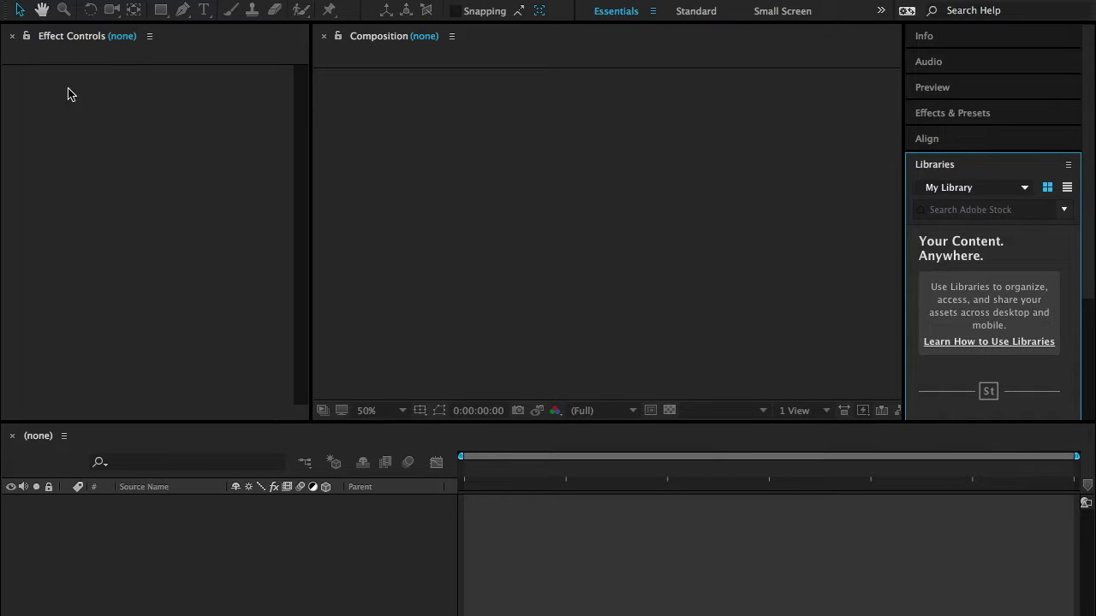
- Click the Effect Controls and Composition panels of the empty After Effects project
{"action": "left_click", "coordinate": [157, 184]}
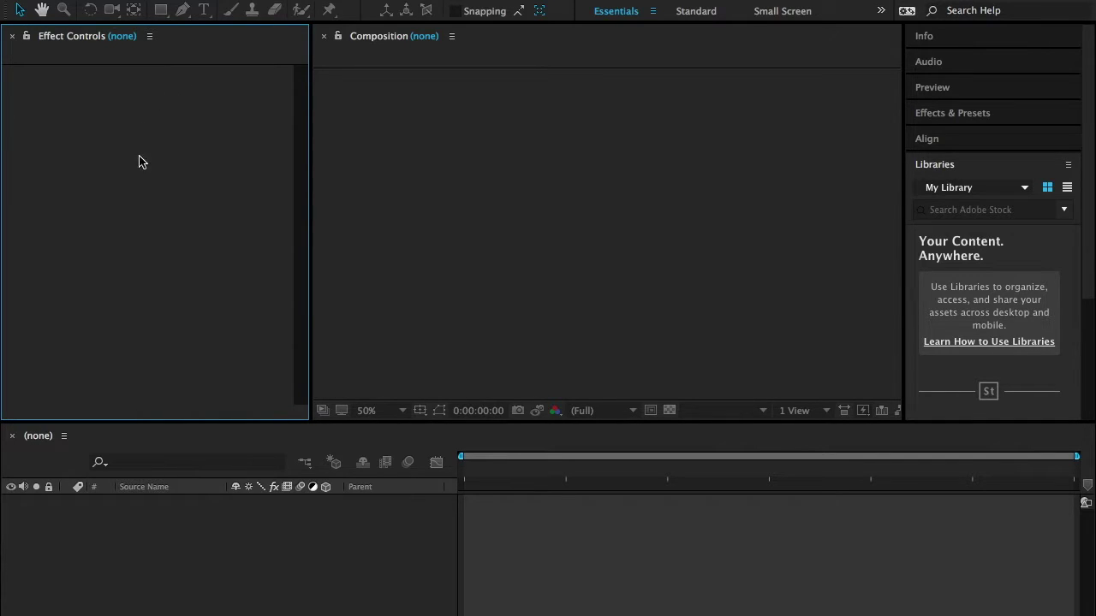
{"action": "left_click", "coordinate": [550, 140]}
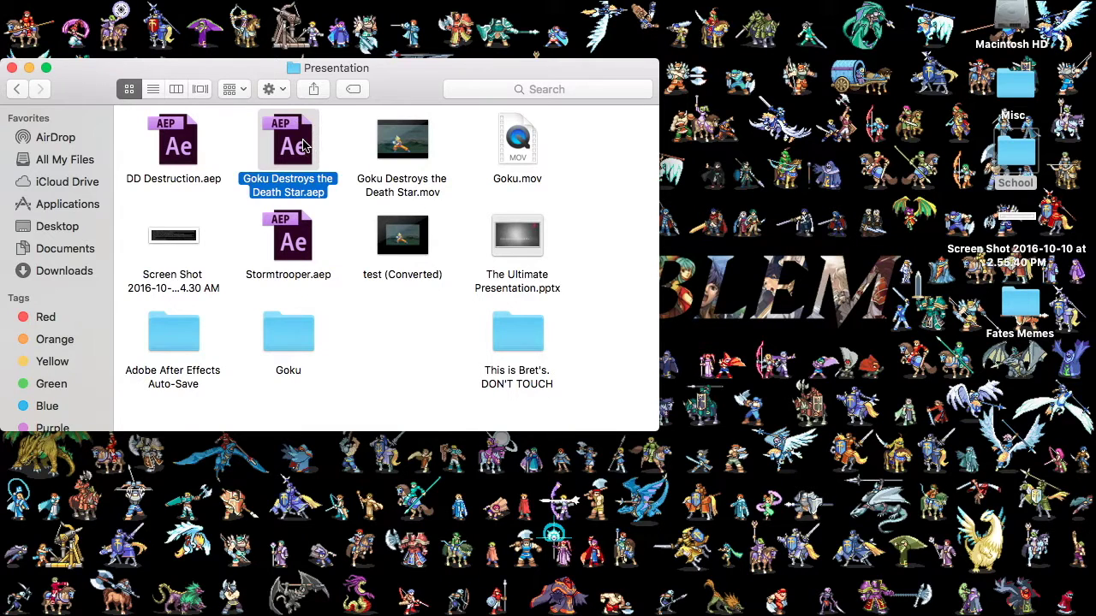
- Open Goku Destroys the Death Star.aep from the Presentation folder in After Effects
{"action": "double_click", "coordinate": [300, 143]}
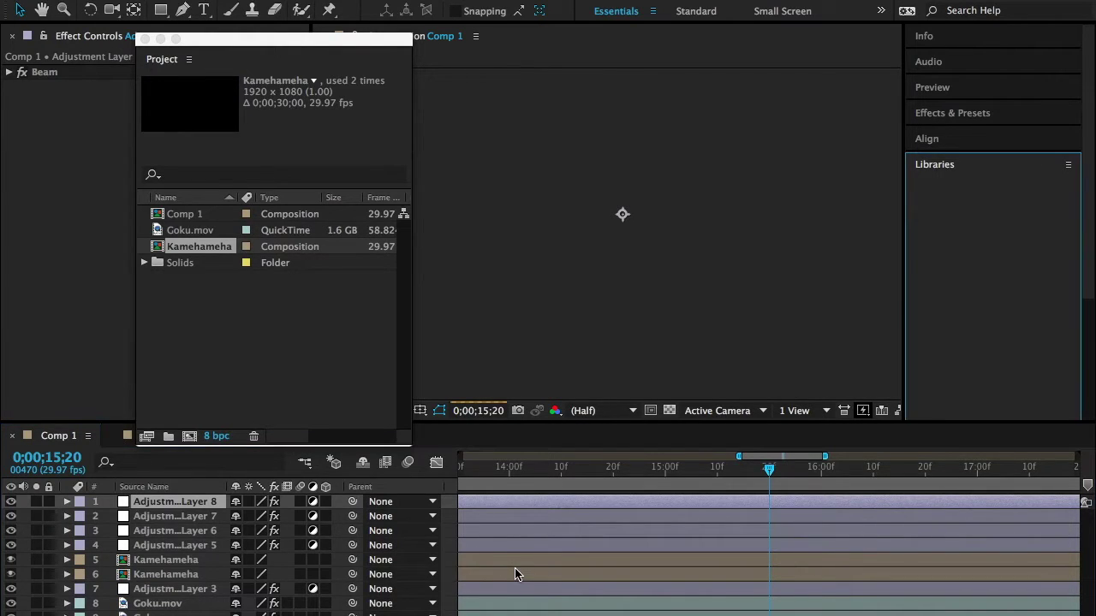
- Scrub Comp 1 and step through the Kamehameha and Goku.mov layers to inspect their effects
{"action": "left_click_drag", "start_coordinate": [769, 470], "coordinate": [421, 479]}
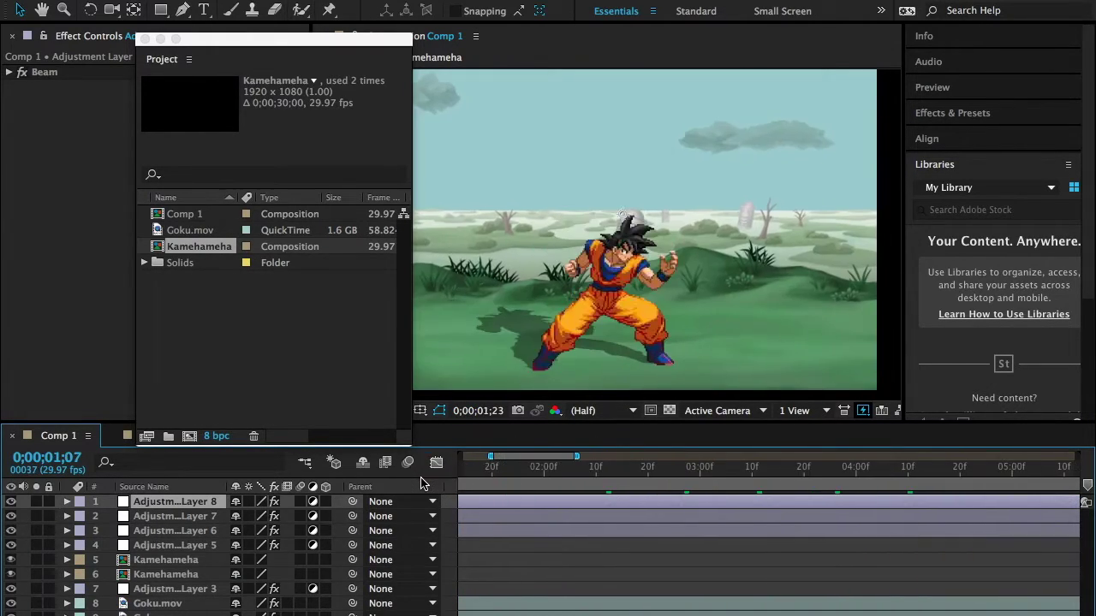
{"action": "left_click", "coordinate": [166, 561]}
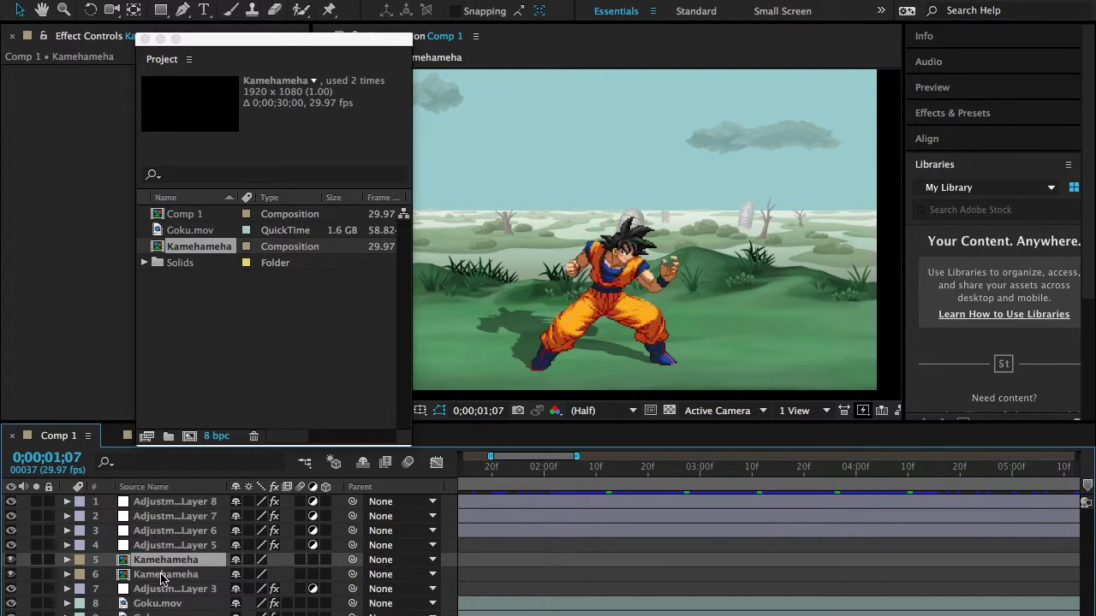
{"action": "left_click", "coordinate": [163, 575]}
{"action": "left_click", "coordinate": [159, 589]}
{"action": "left_click", "coordinate": [156, 603]}
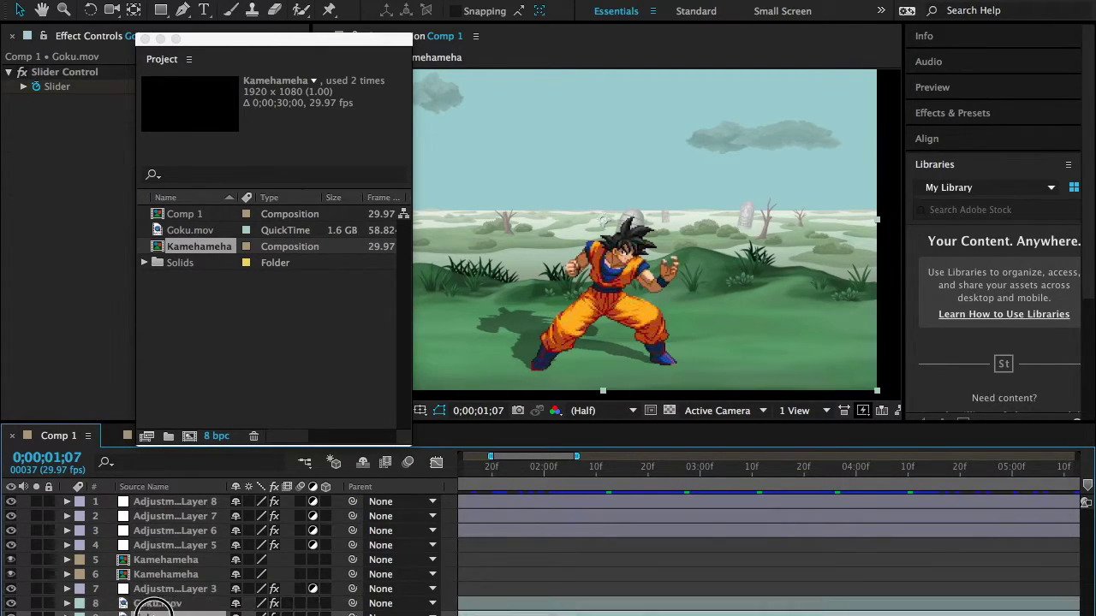
{"action": "left_click", "coordinate": [159, 575]}
{"action": "left_click", "coordinate": [171, 562]}
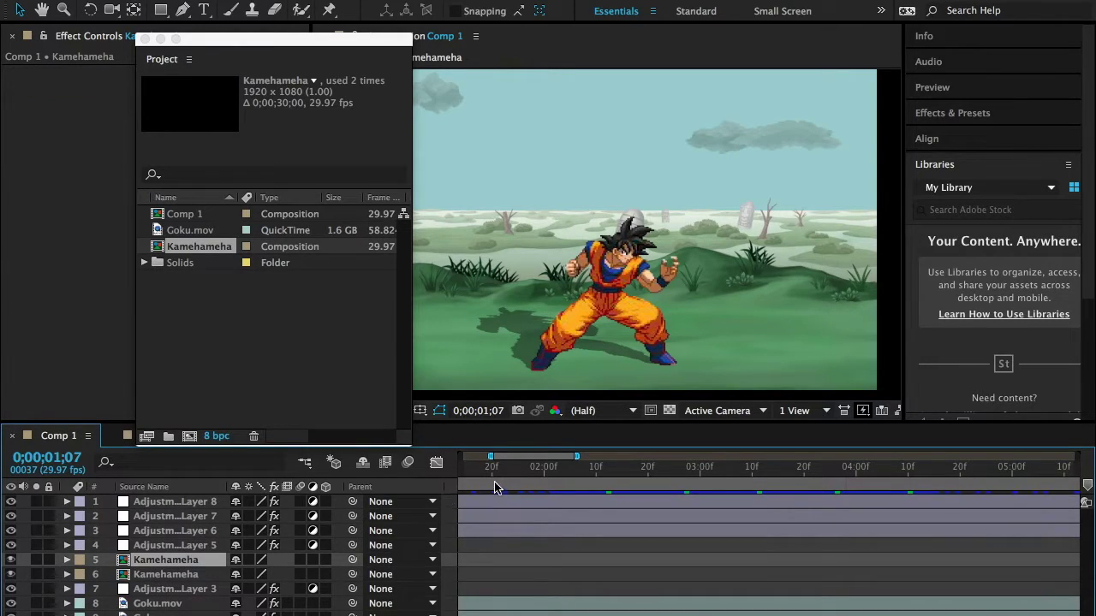
{"action": "left_click_drag", "start_coordinate": [497, 469], "coordinate": [871, 467]}
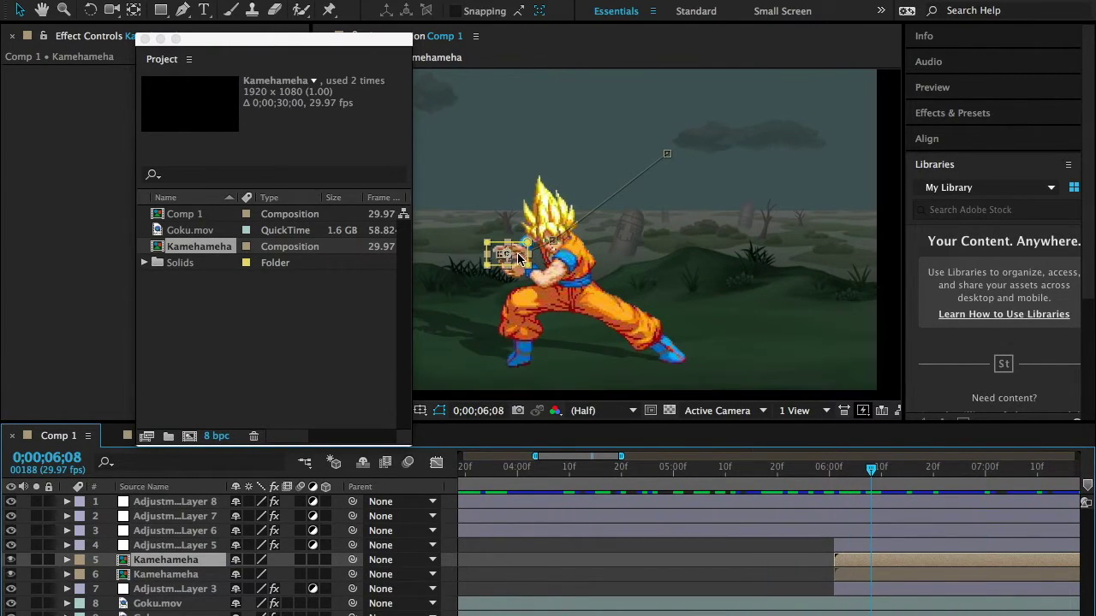
- Select Adjustment Layer 8 and scrub its Beam effect past 13;18, settling at 12;12
{"action": "left_click", "coordinate": [144, 503]}
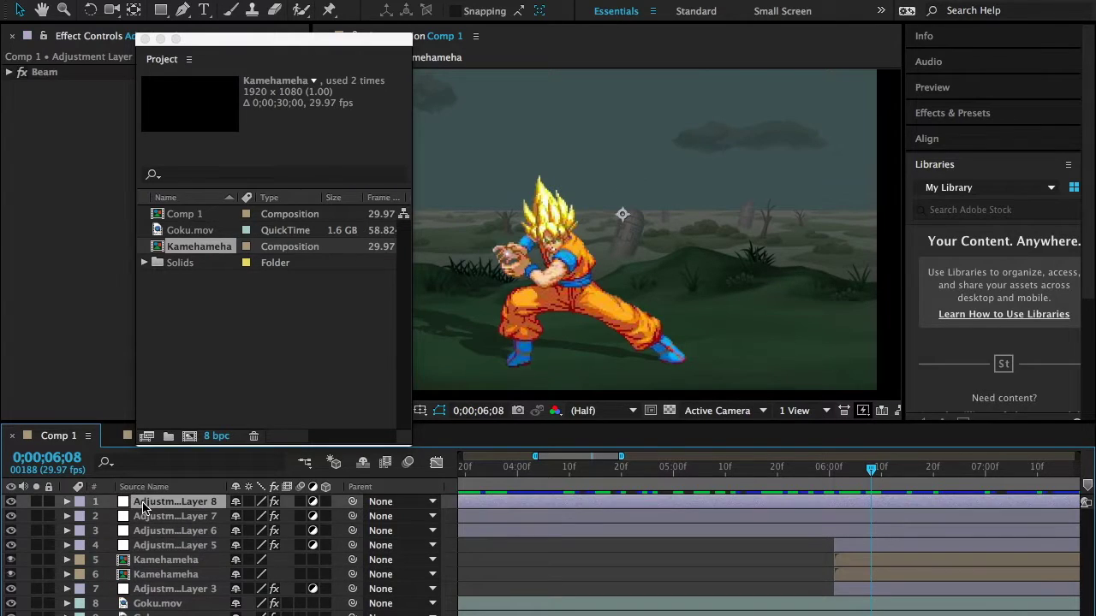
{"action": "left_click_drag", "start_coordinate": [871, 470], "coordinate": [1046, 470]}
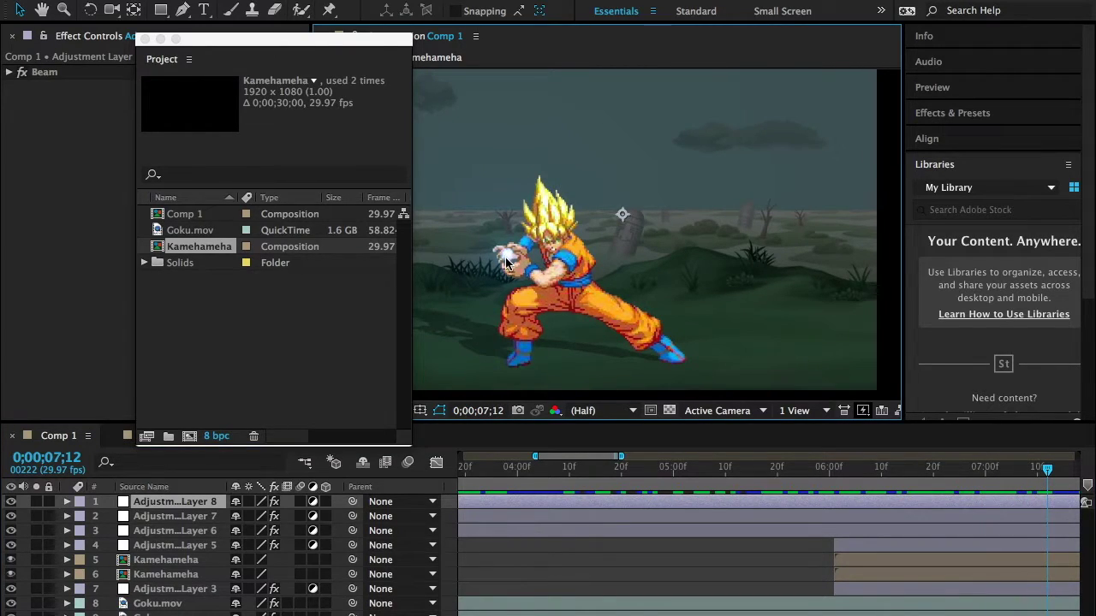
{"action": "left_click_drag", "start_coordinate": [1054, 476], "coordinate": [796, 496]}
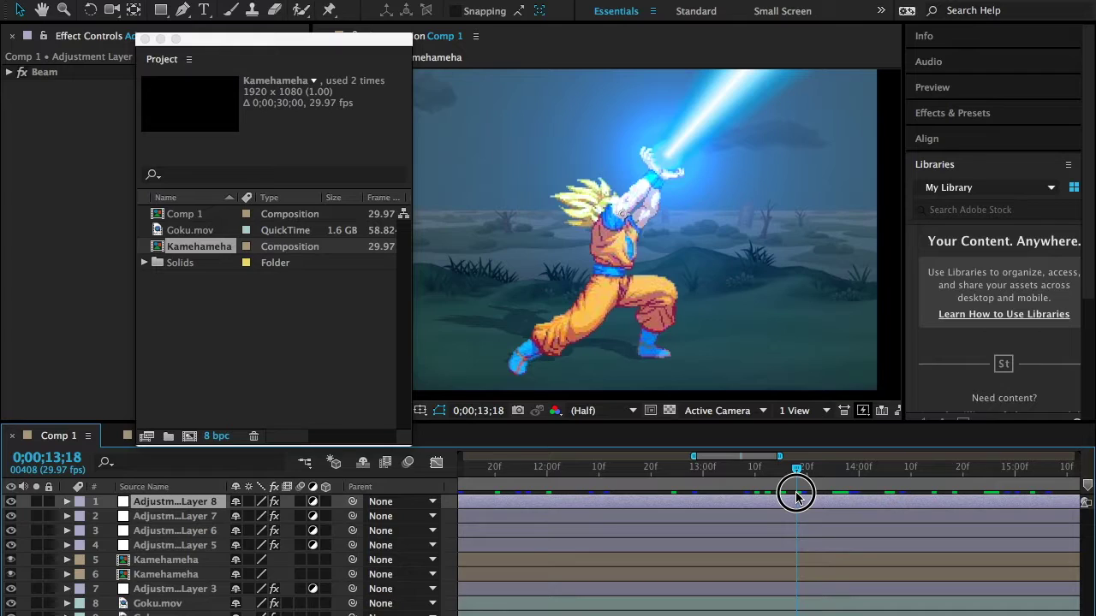
{"action": "left_click_drag", "start_coordinate": [788, 492], "coordinate": [609, 488]}
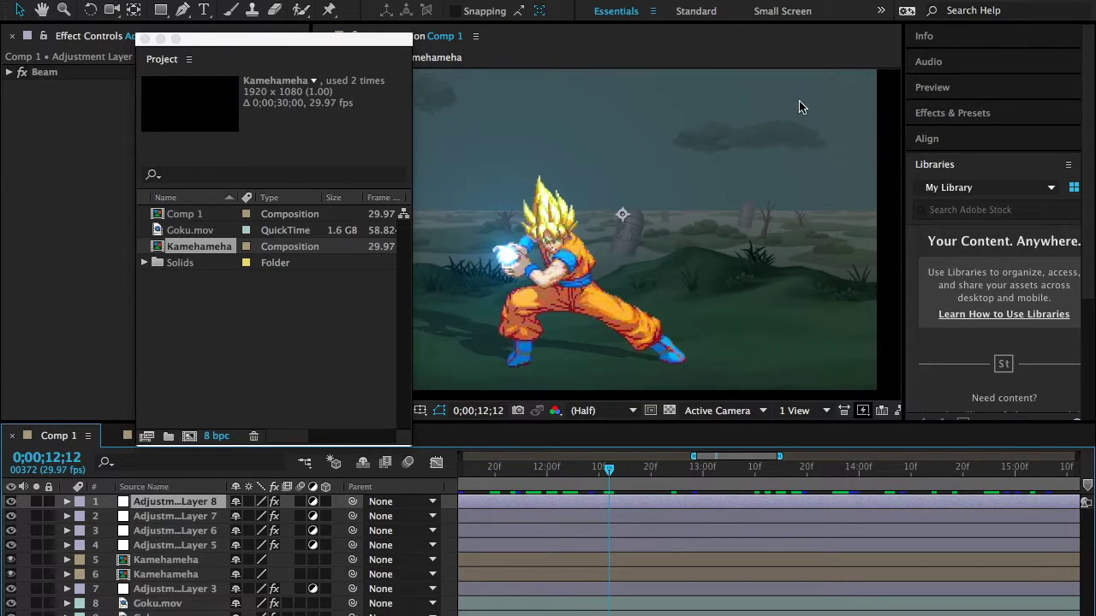
- Close the Project panel, scrub through the upward beam, then hide After Effects
{"action": "left_click", "coordinate": [146, 40]}
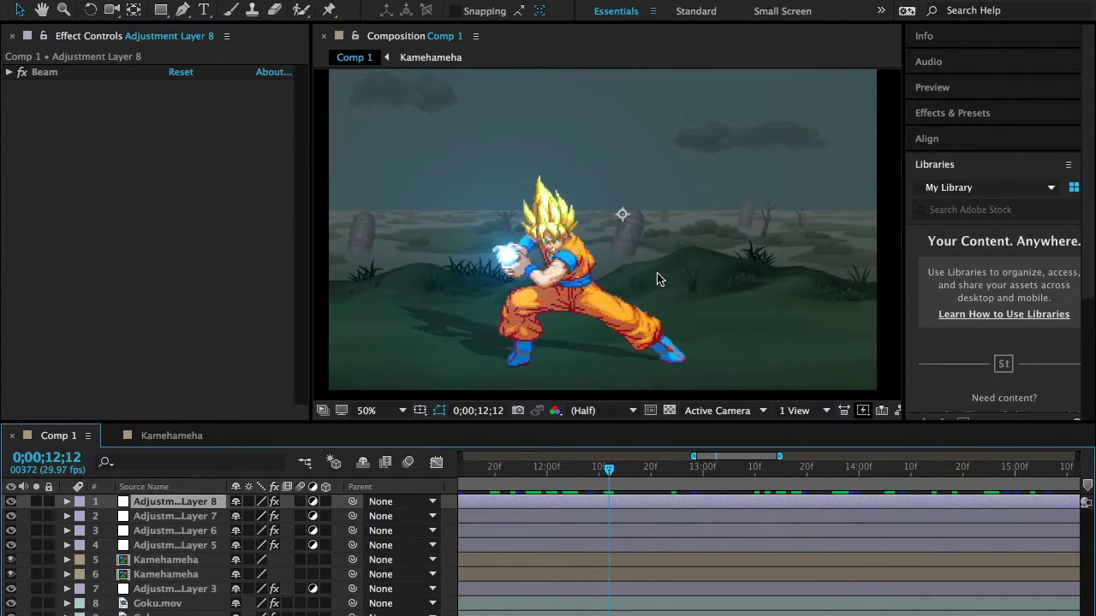
{"action": "left_click_drag", "start_coordinate": [609, 469], "coordinate": [861, 476]}
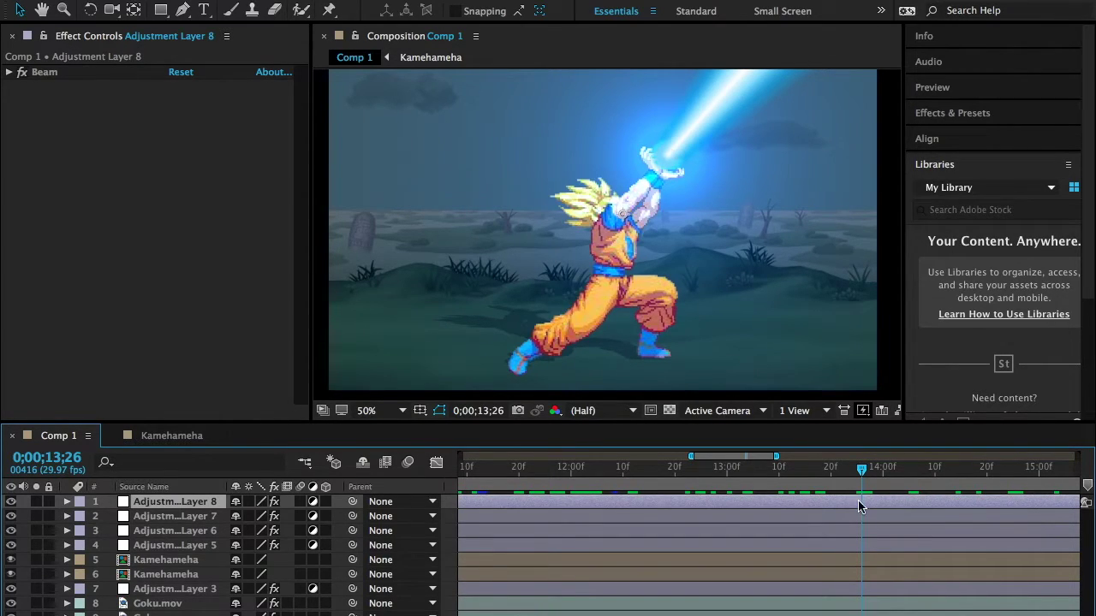
{"action": "mouse_move", "coordinate": [871, 476]}
{"action": "left_mouse_down"}
{"action": "mouse_move", "coordinate": [692, 472]}
{"action": "mouse_move", "coordinate": [872, 469]}
{"action": "left_mouse_up"}
{"action": "key", "text": "super+Tab"}
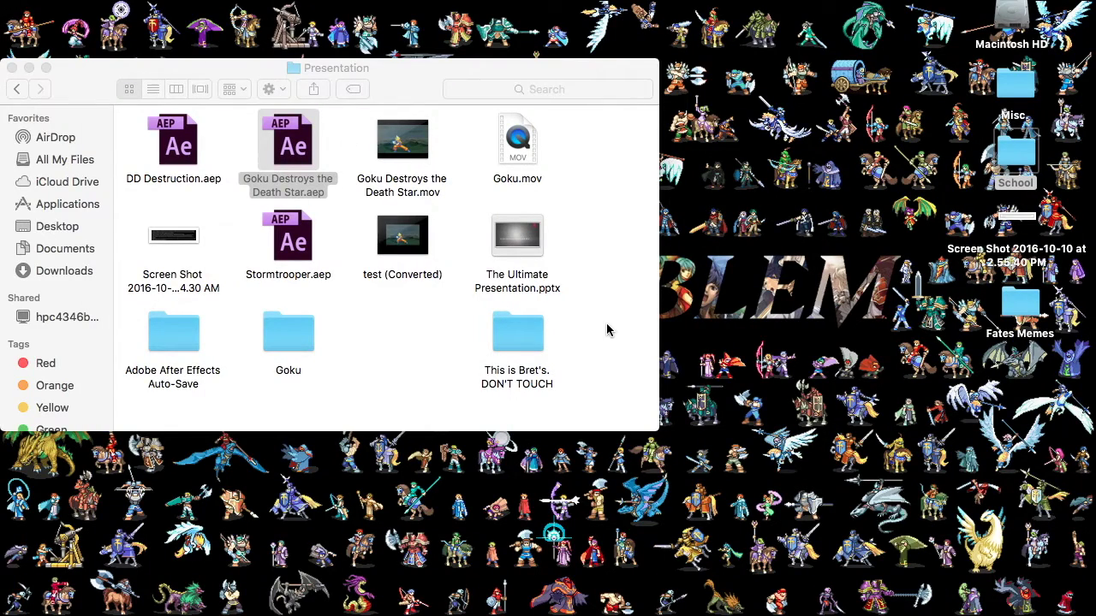
- Reposition the Finder Presentation window and deselect the Goku project file
{"action": "left_click_drag", "start_coordinate": [385, 97], "coordinate": [603, 55]}
{"action": "left_click", "coordinate": [559, 115]}
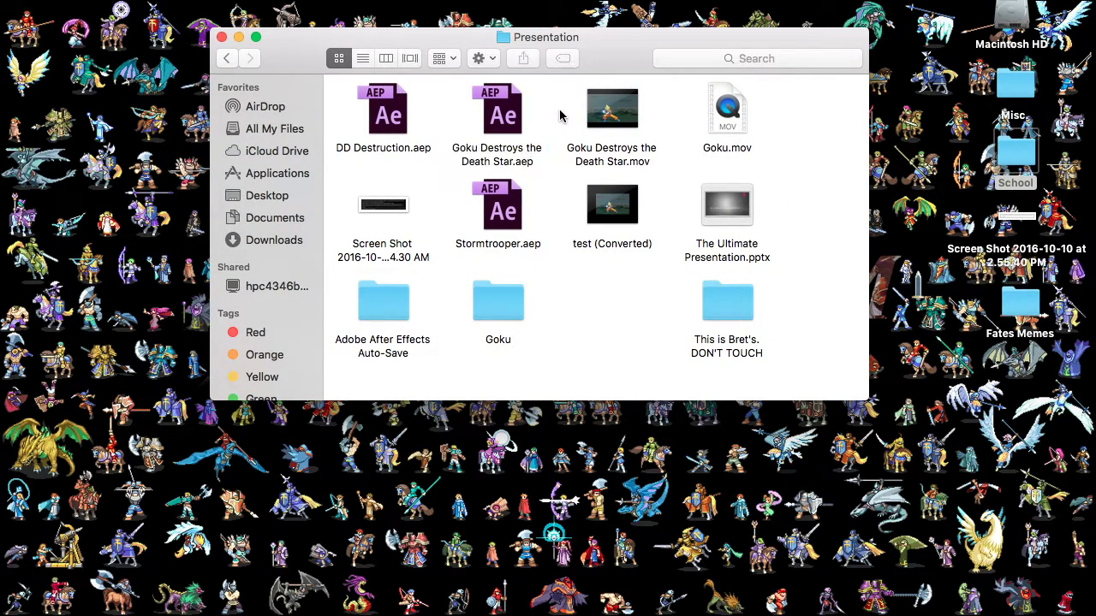
{"action": "mouse_move", "coordinate": [611, 42]}
{"action": "left_mouse_down"}
{"action": "mouse_move", "coordinate": [532, 43]}
{"action": "mouse_move", "coordinate": [619, 46]}
{"action": "mouse_move", "coordinate": [616, 54]}
{"action": "left_mouse_up"}
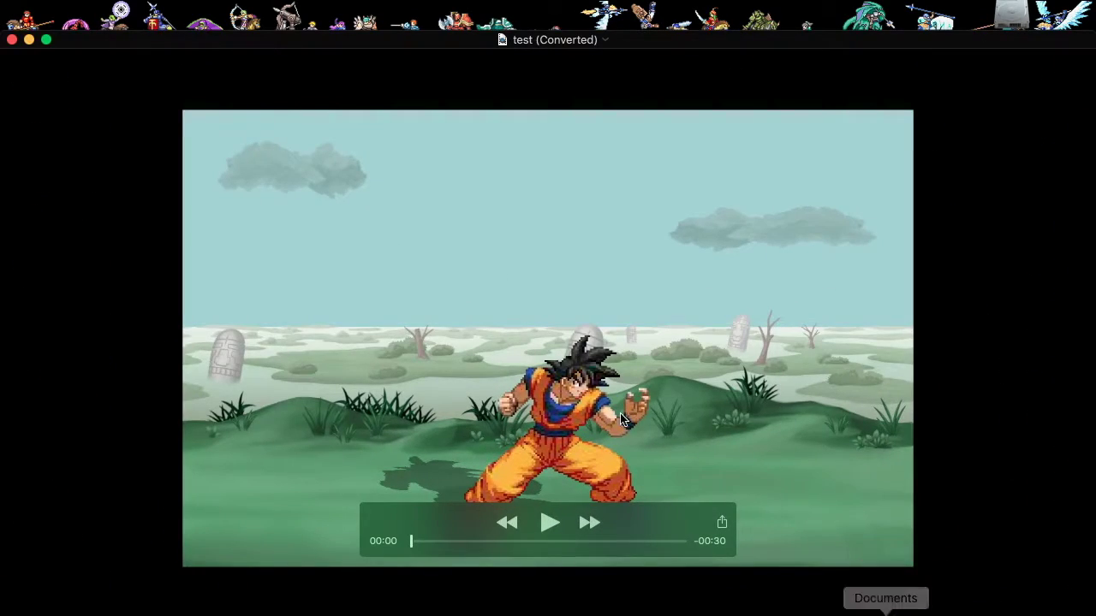
- Play test (Converted), skipping ahead through the transformation, Kamehameha pose and 00:17 beam scene
{"action": "left_click", "coordinate": [549, 523]}
{"action": "left_click_drag", "start_coordinate": [435, 541], "coordinate": [452, 541]}
{"action": "left_click", "coordinate": [469, 541]}
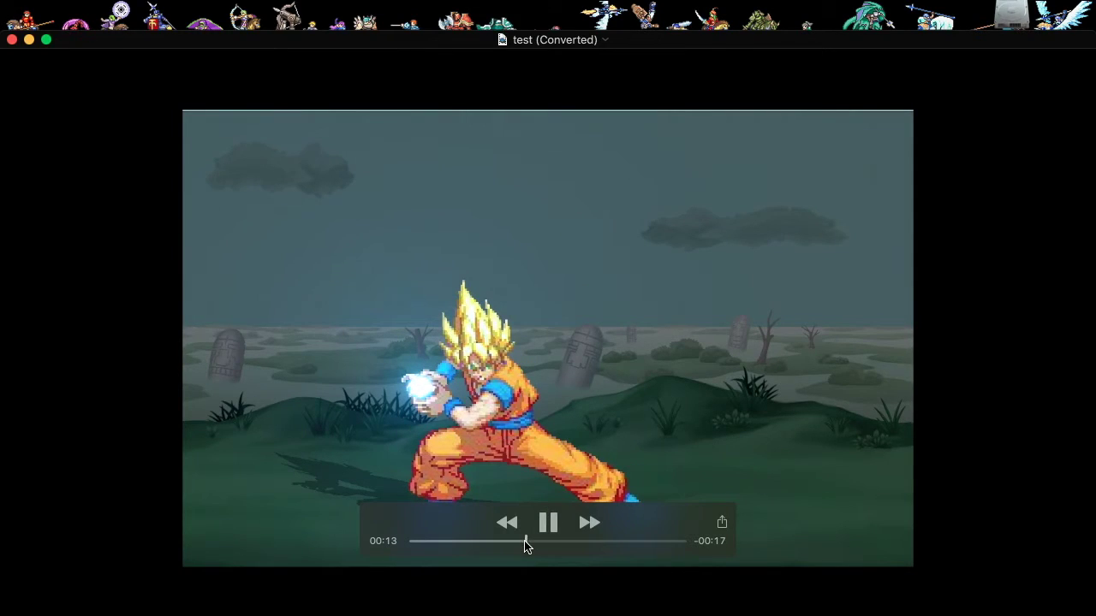
{"action": "left_click", "coordinate": [569, 541]}
{"action": "key", "text": "space"}
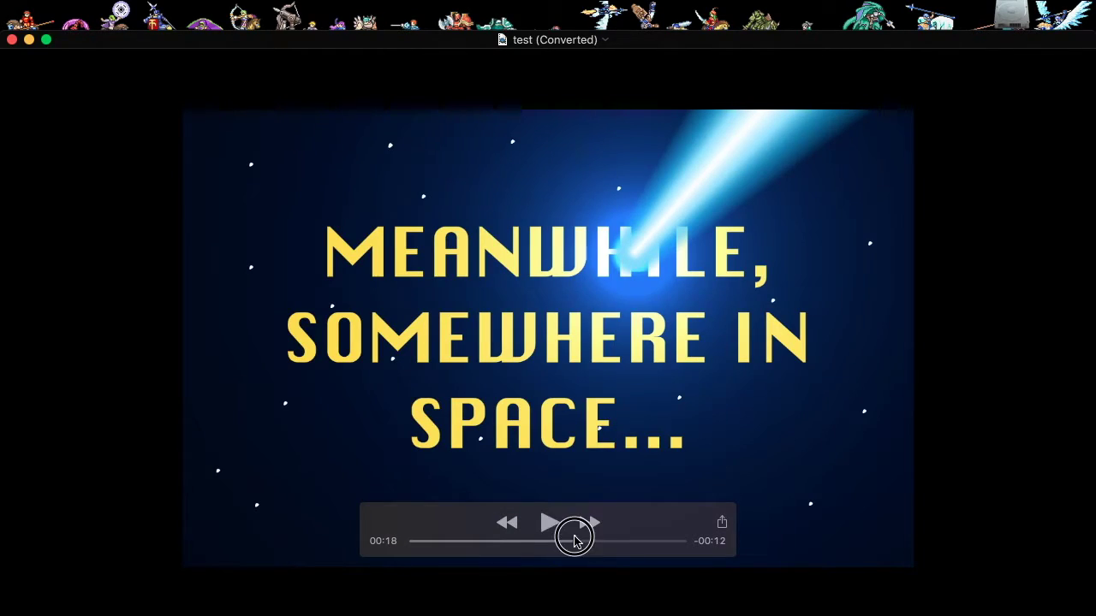
{"action": "key", "text": "space"}
{"action": "left_click", "coordinate": [549, 527]}
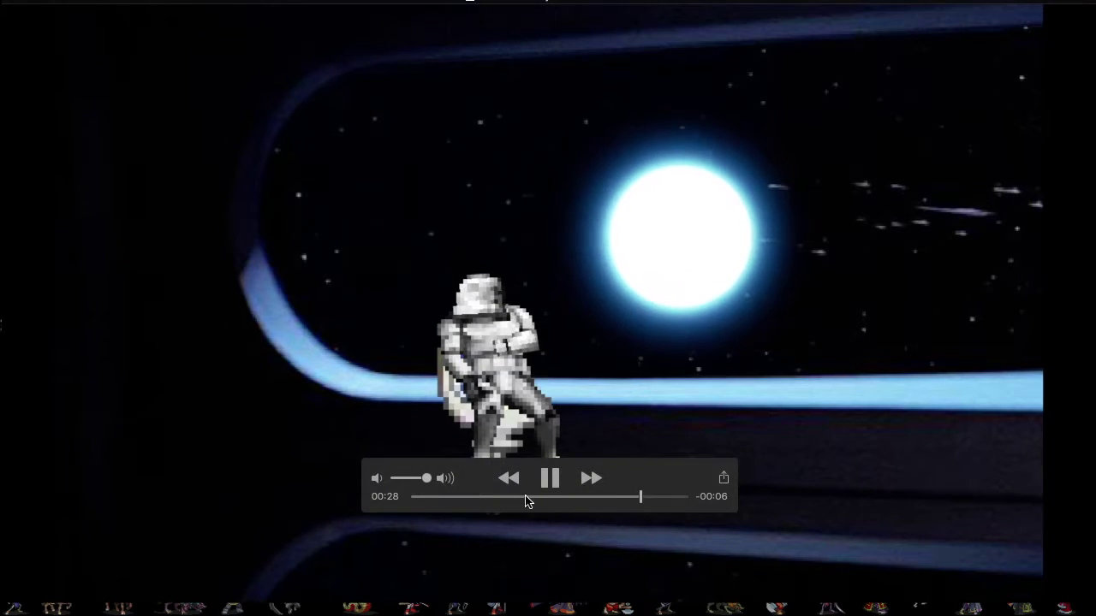
- Pause the video and move the playhead from 00:29 to 00:32, where the beam splits the Death Star
{"action": "left_click", "coordinate": [550, 477]}
{"action": "left_click", "coordinate": [646, 498]}
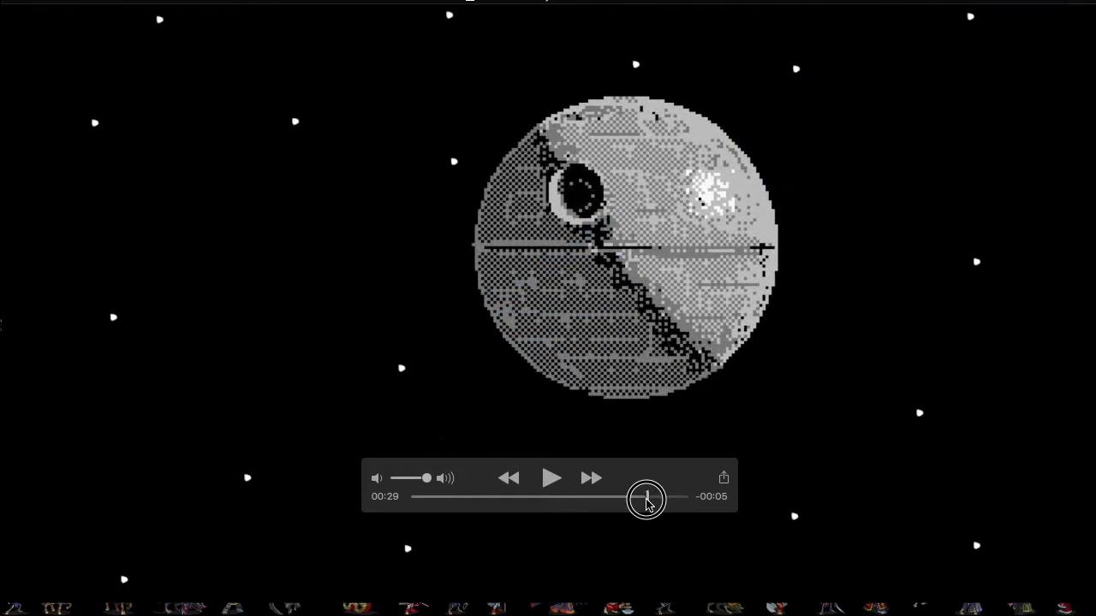
{"action": "left_click_drag", "start_coordinate": [646, 499], "coordinate": [669, 502]}
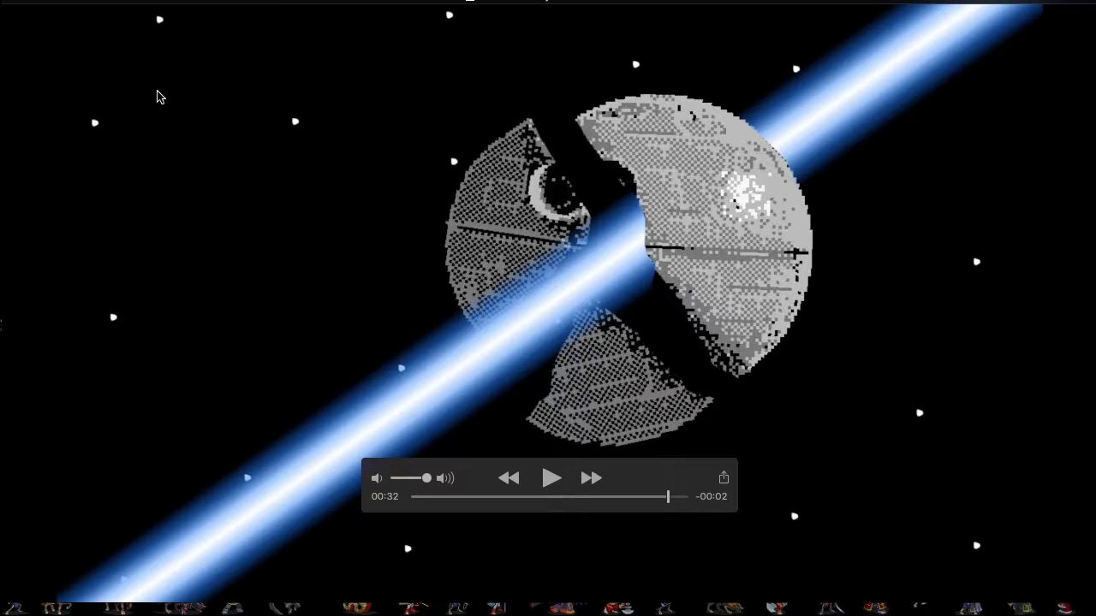